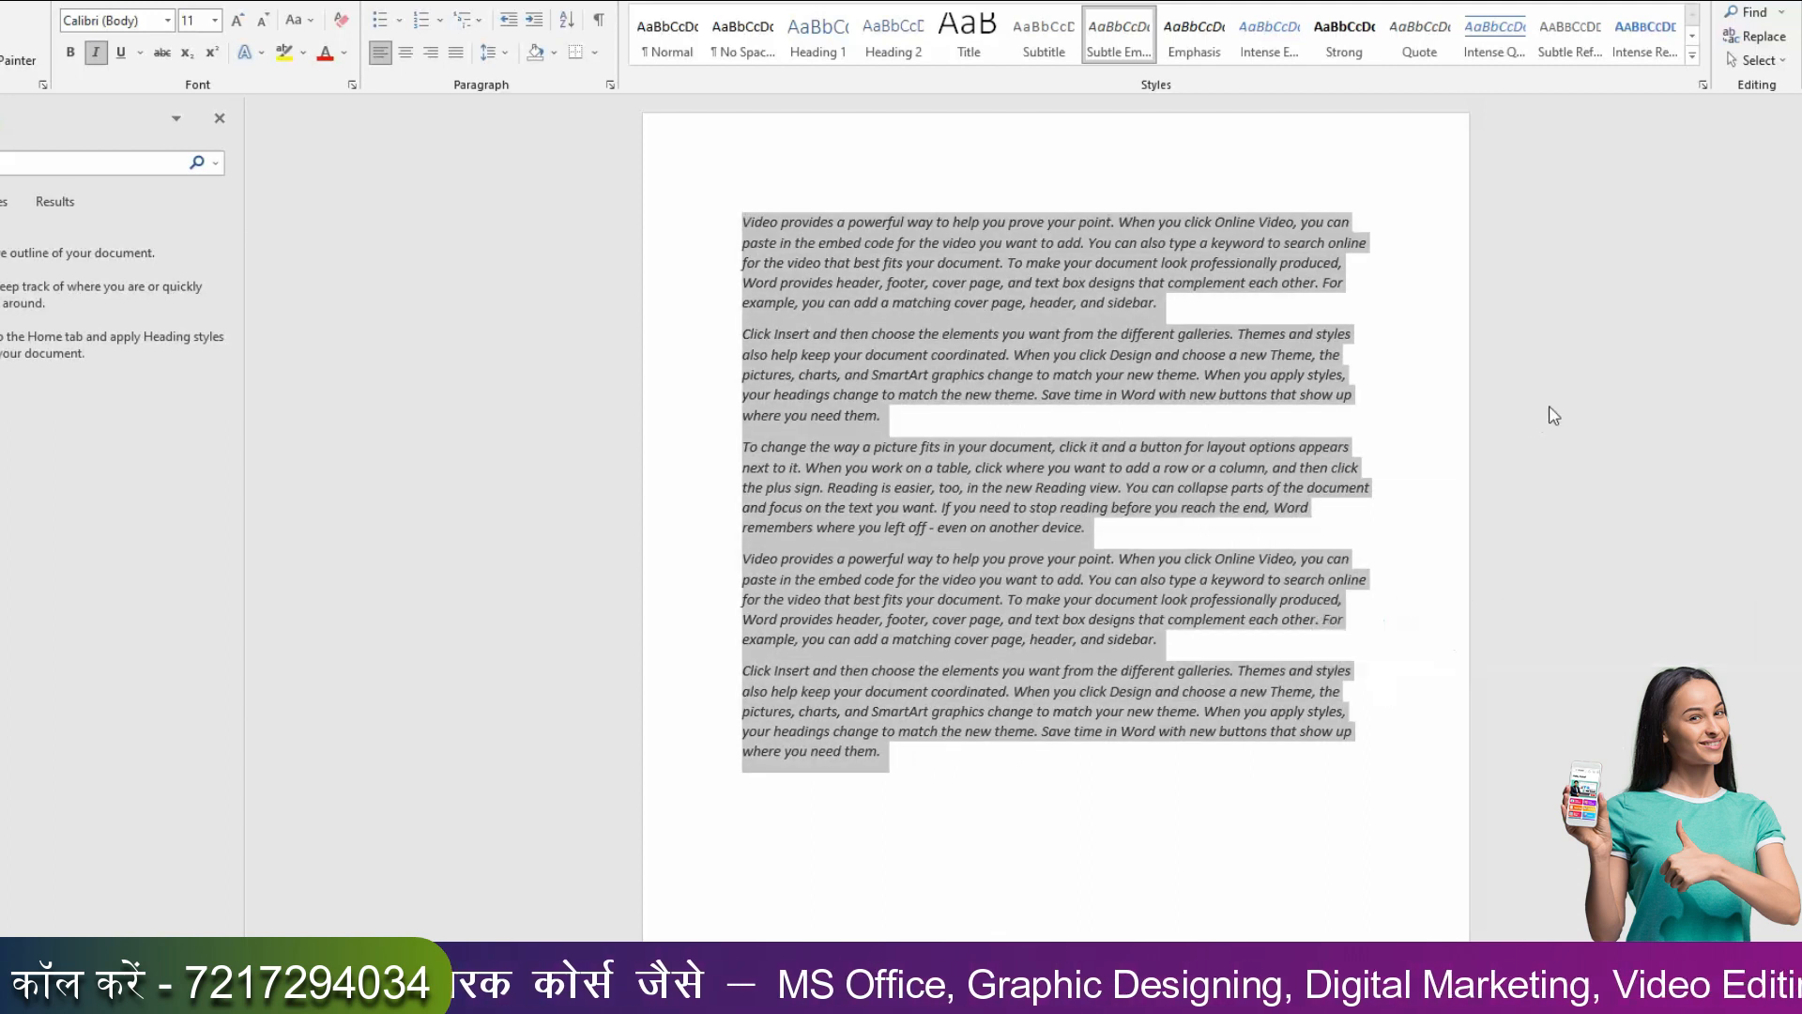
Switch to the WriteWords Word Frequency Counter, submit the five paragraphs copied from the Word document and review the word counts
click(1554, 409)
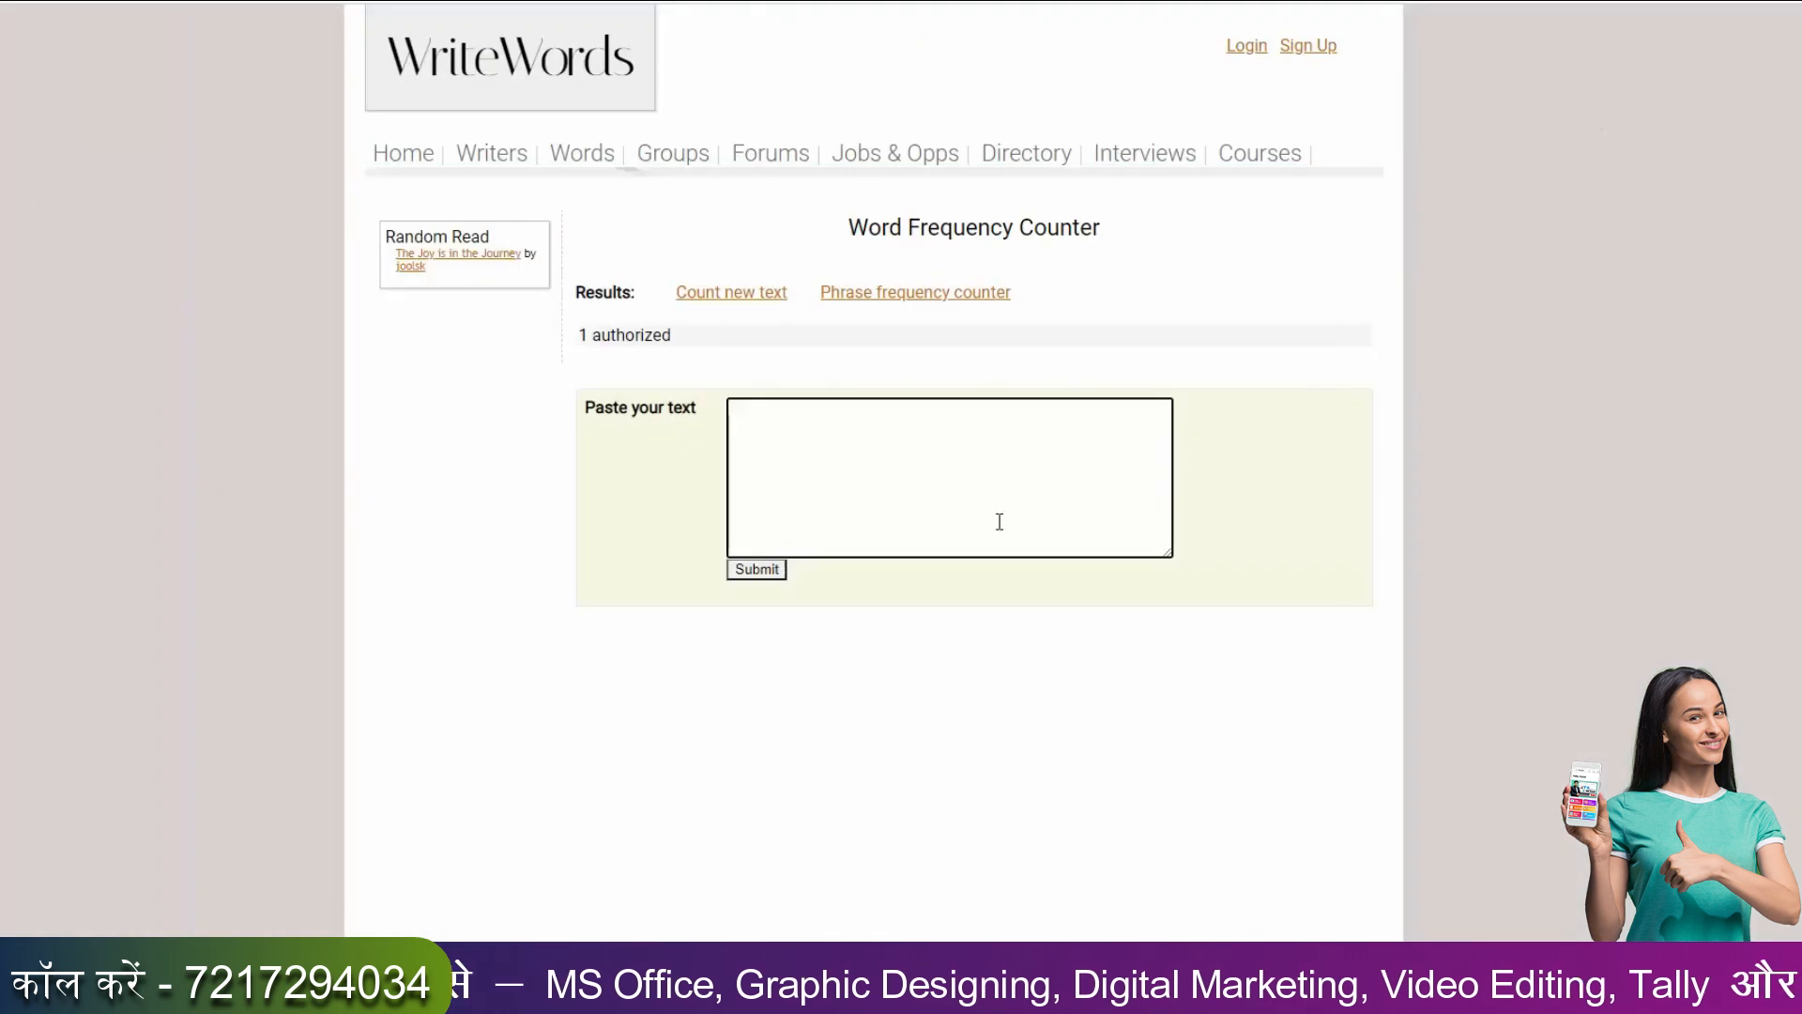
key(ctrl+v)
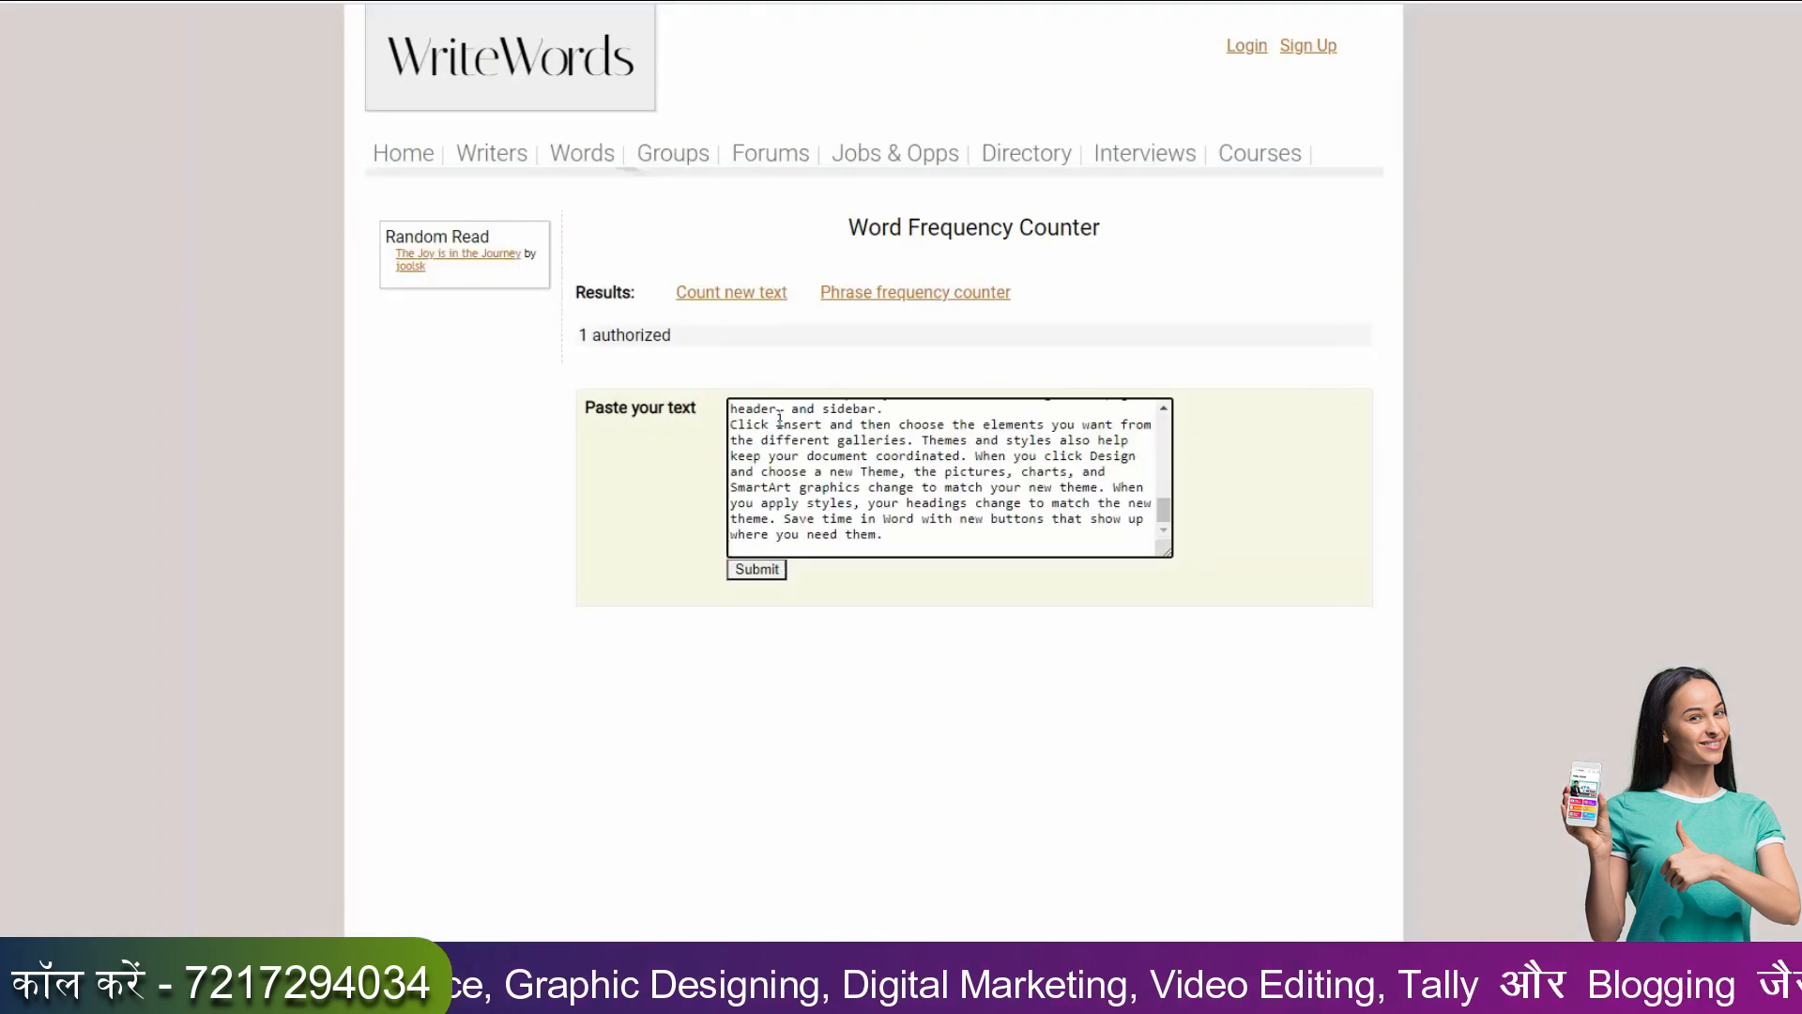
click(752, 572)
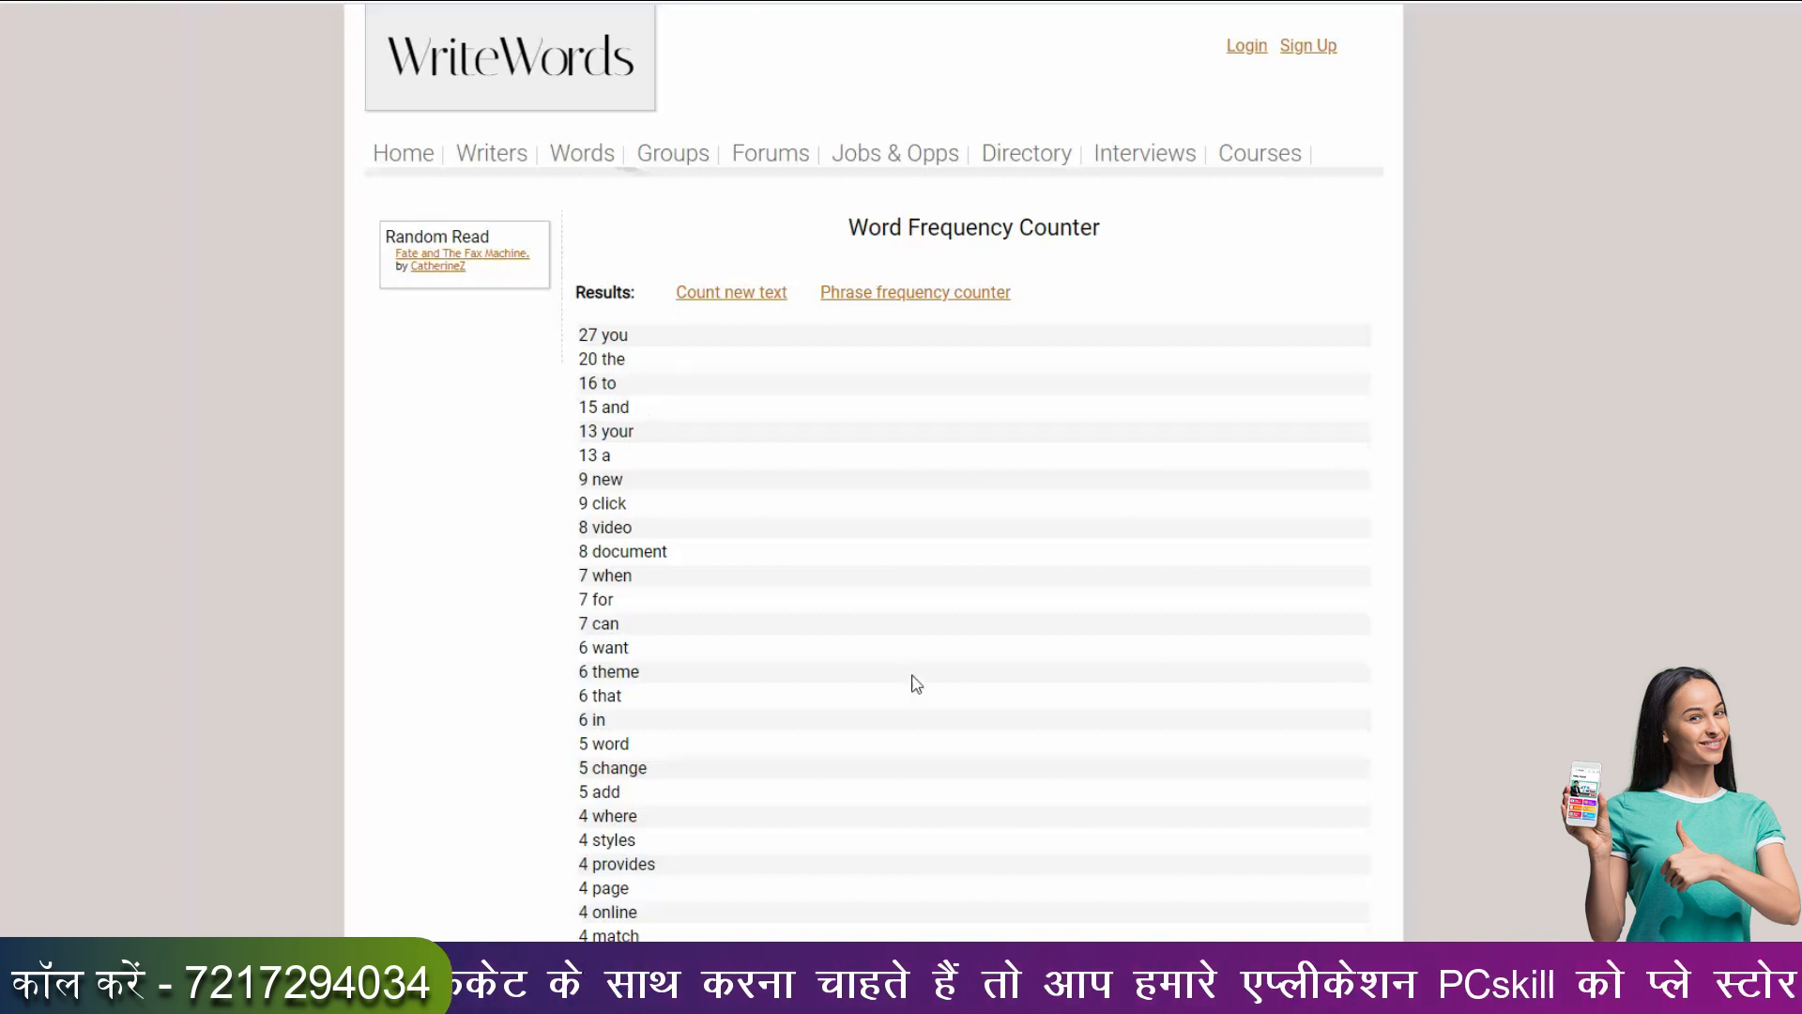
scroll(925, 699, down, 20)
scroll(939, 712, down, 5)
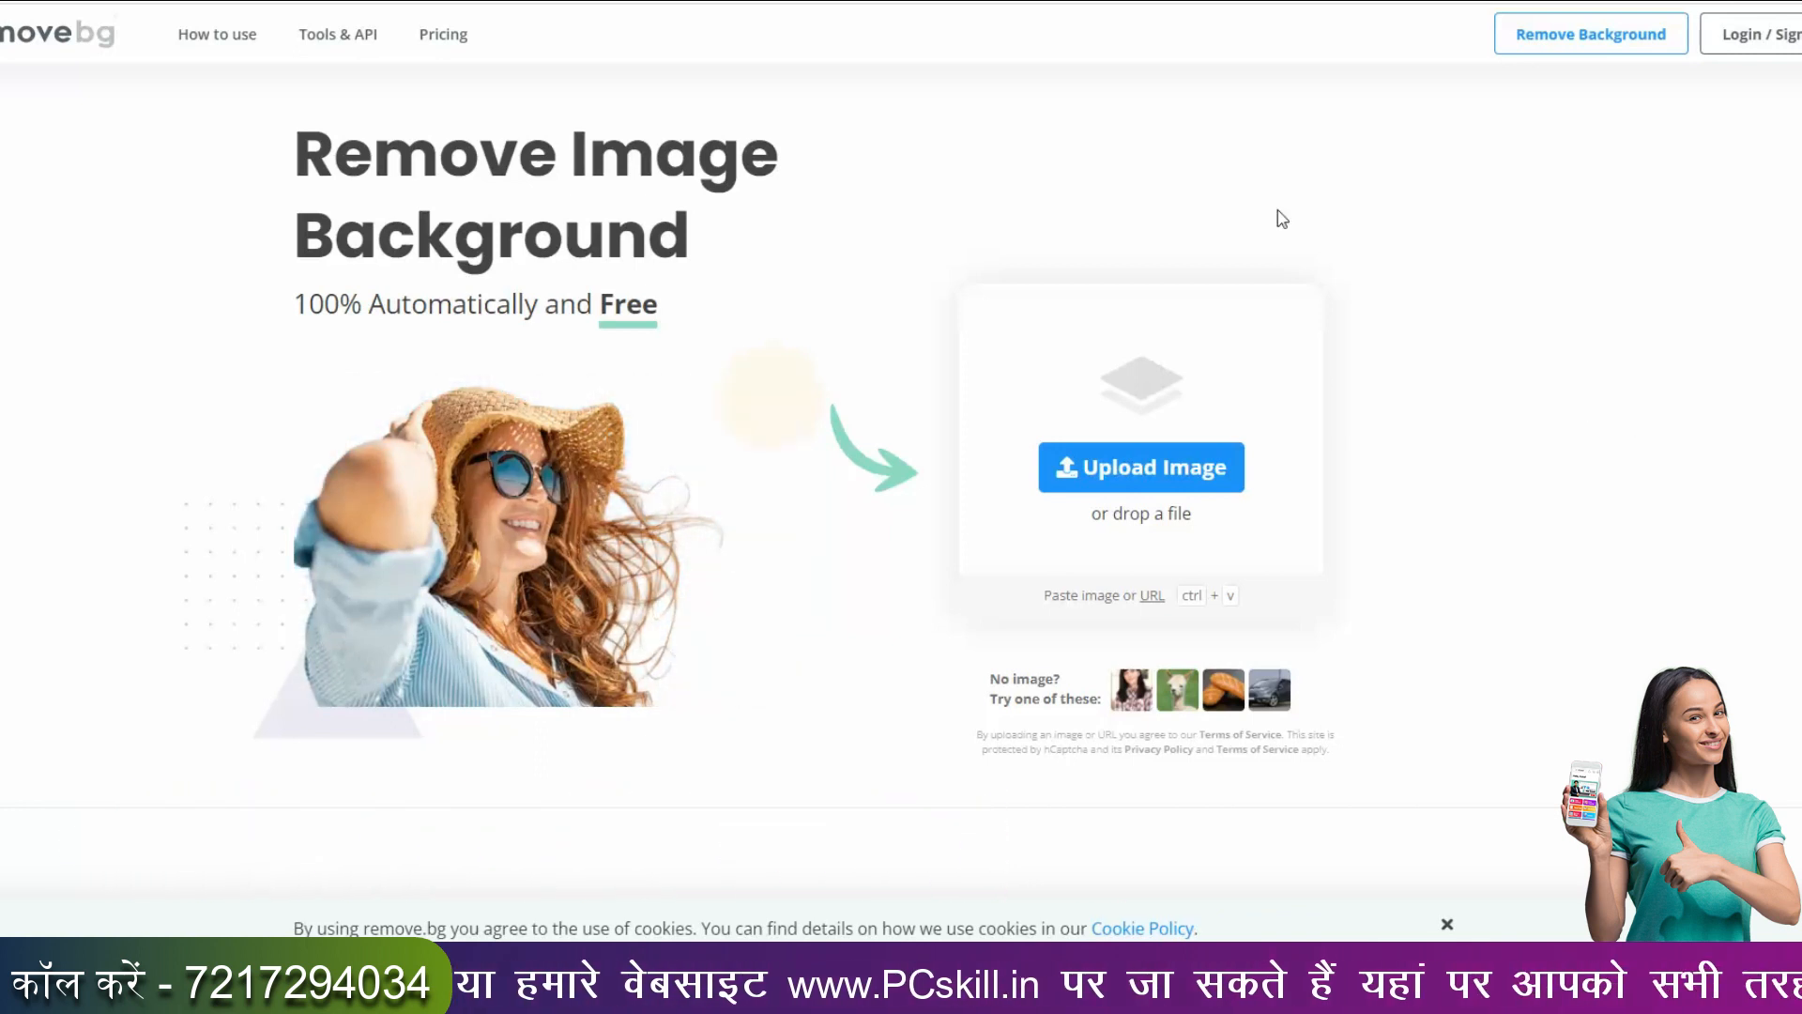
Switch to remove.bg and upload the photo of the boy in the red cap for background removal
click(1162, 485)
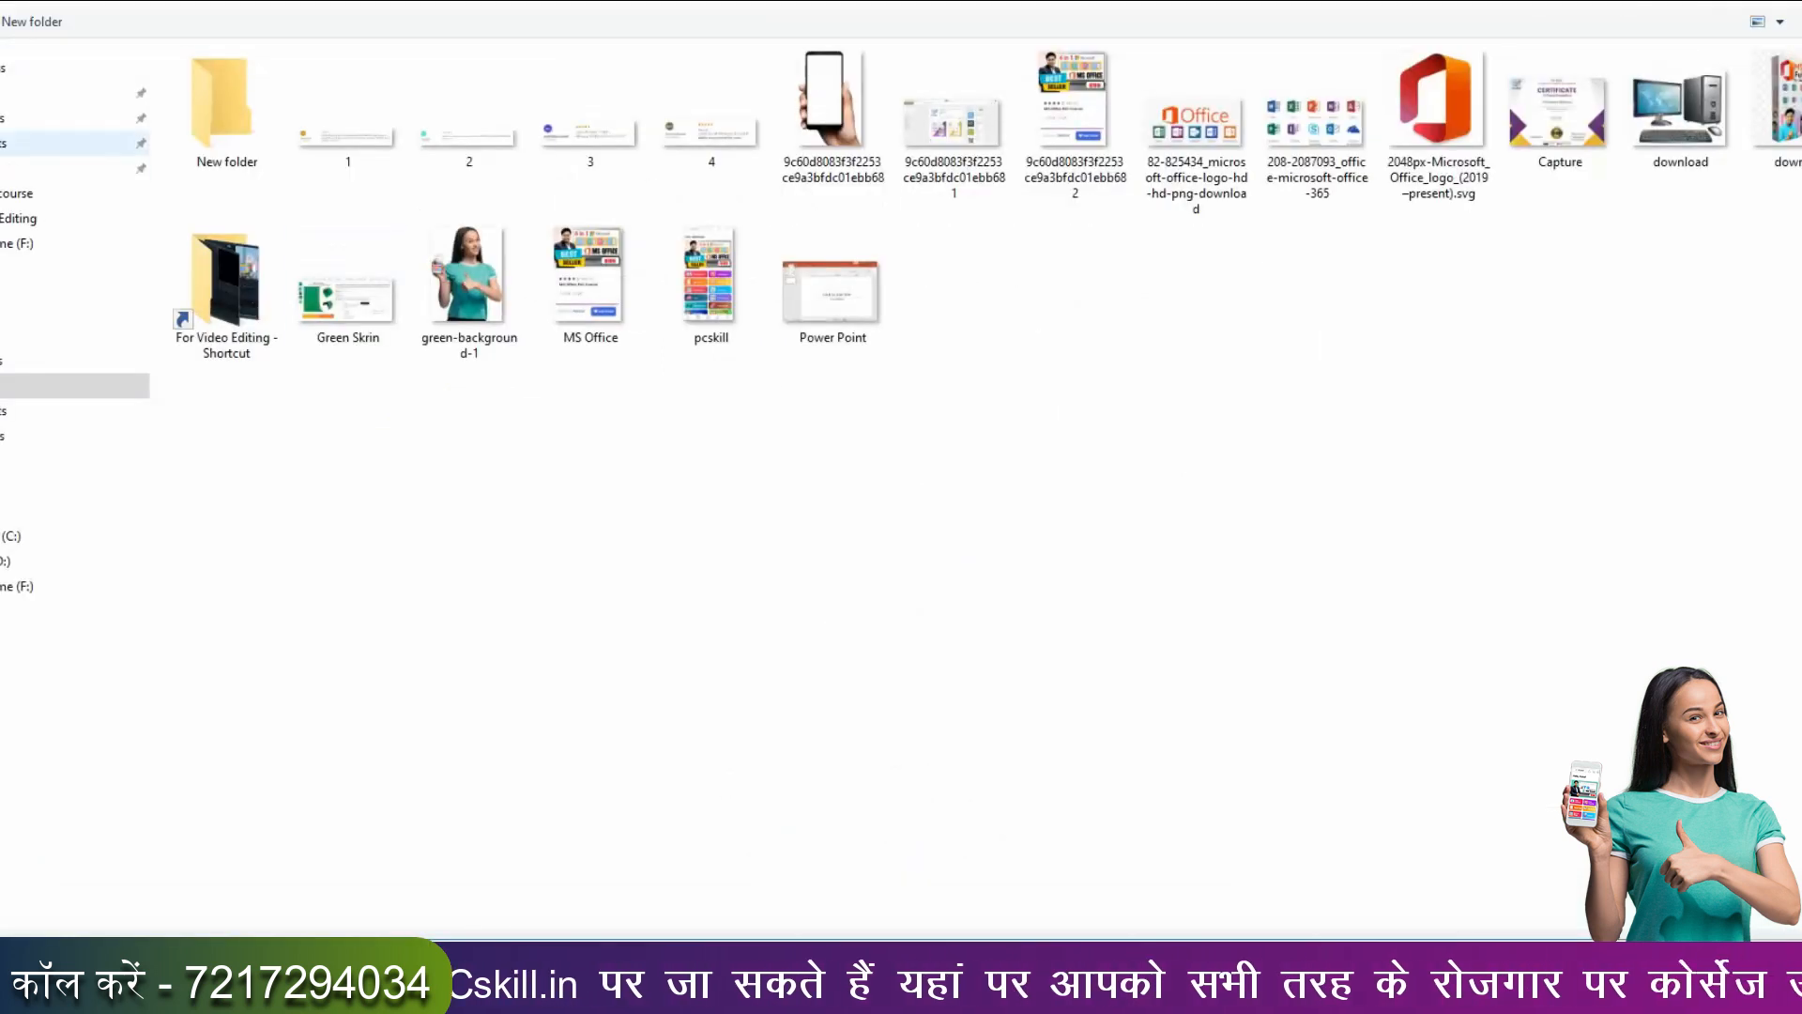
click(65, 118)
double_click(364, 234)
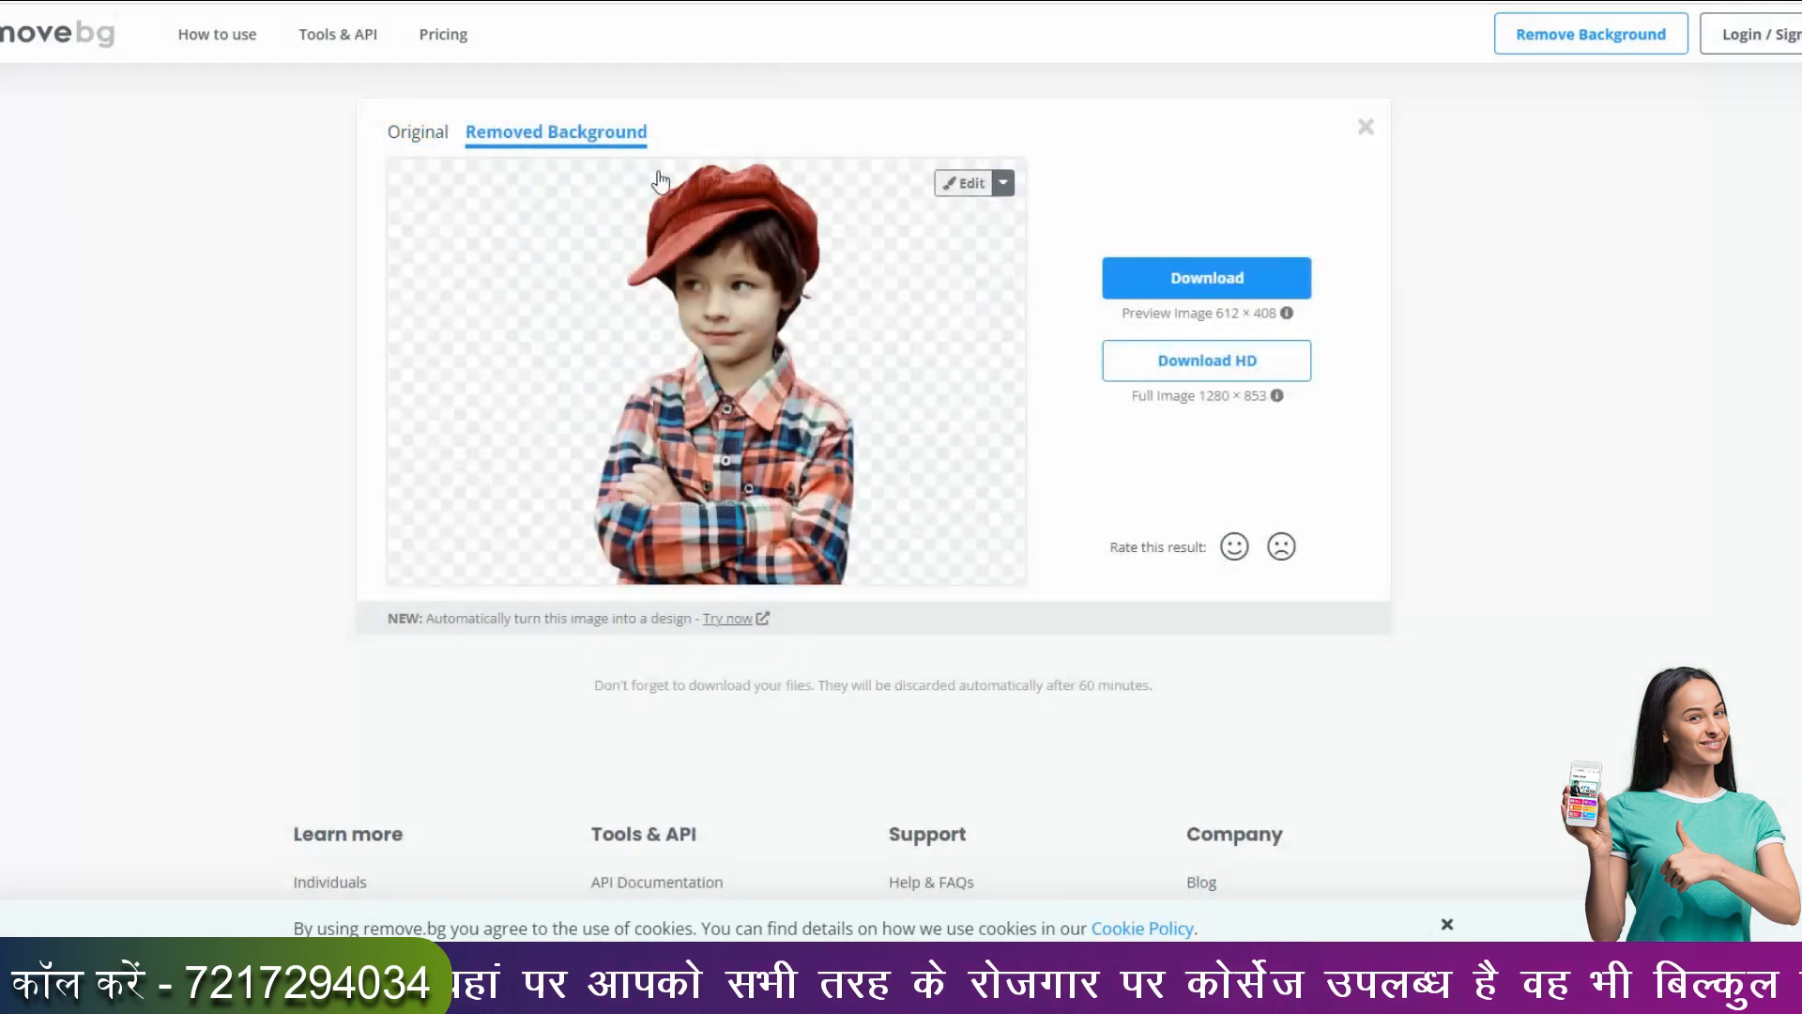
Compare the original photo with its removed-background version and download the 612 × 408 preview image
click(420, 132)
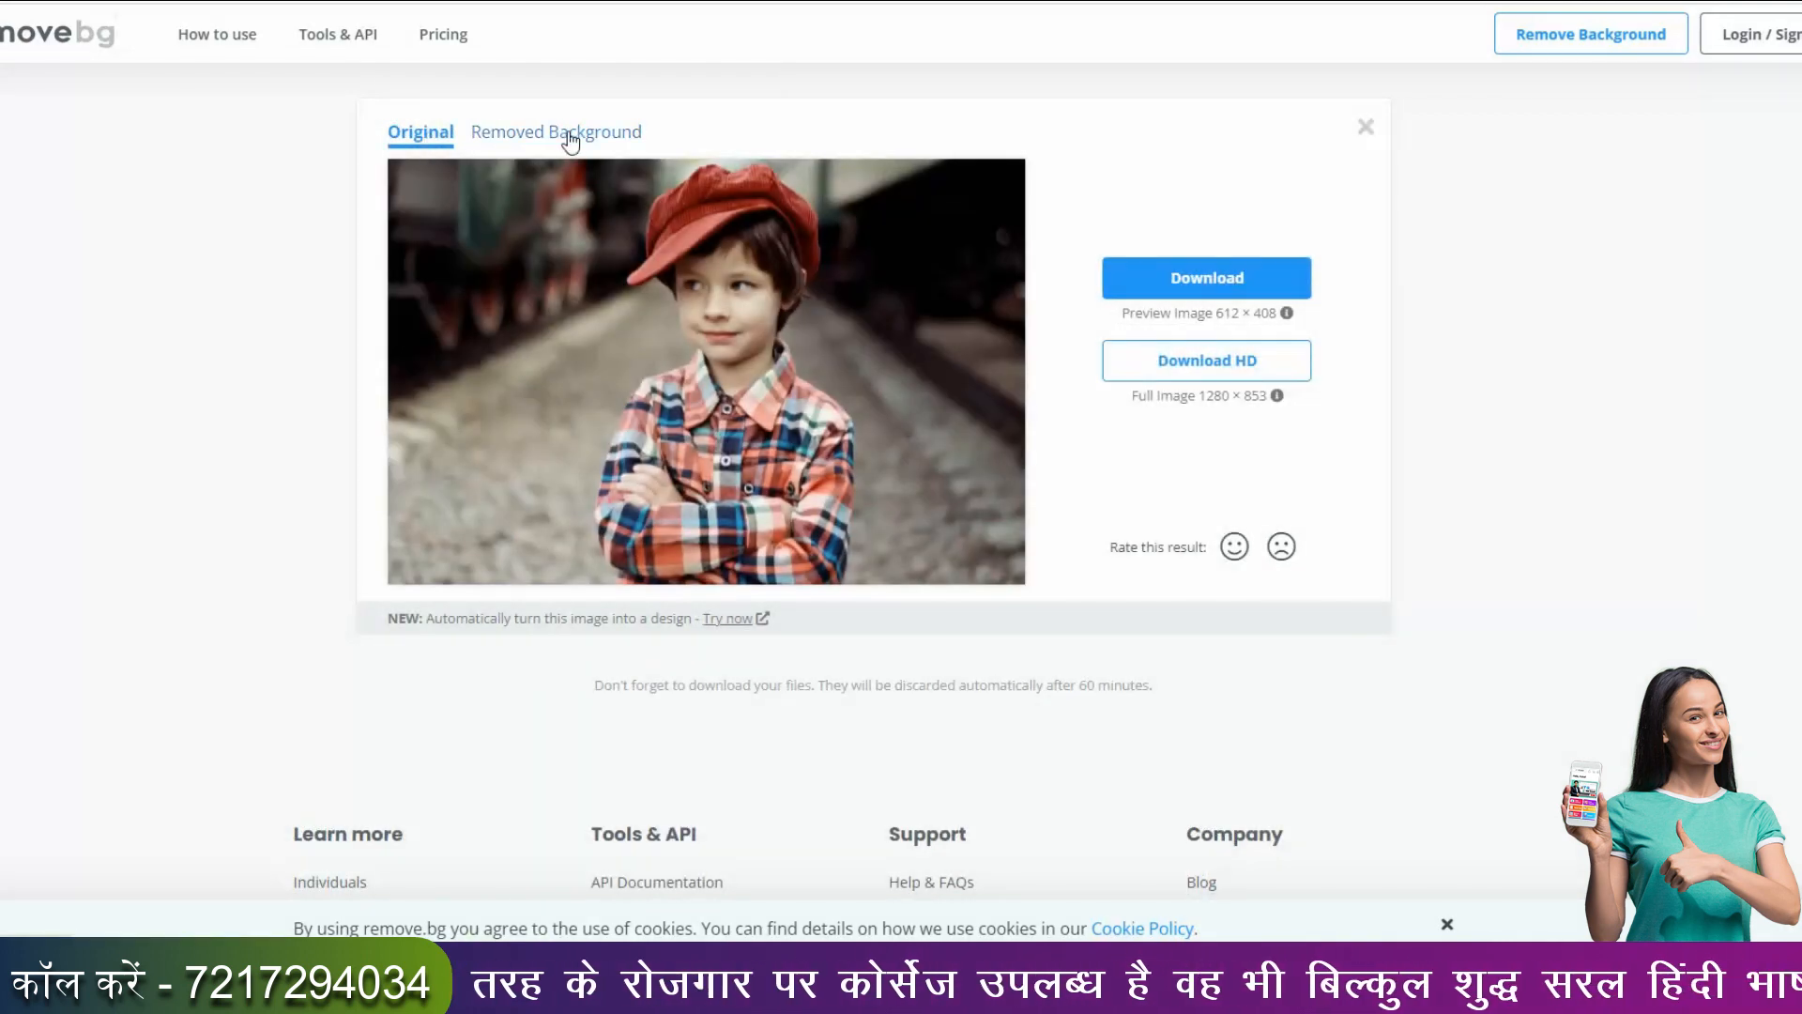
click(570, 139)
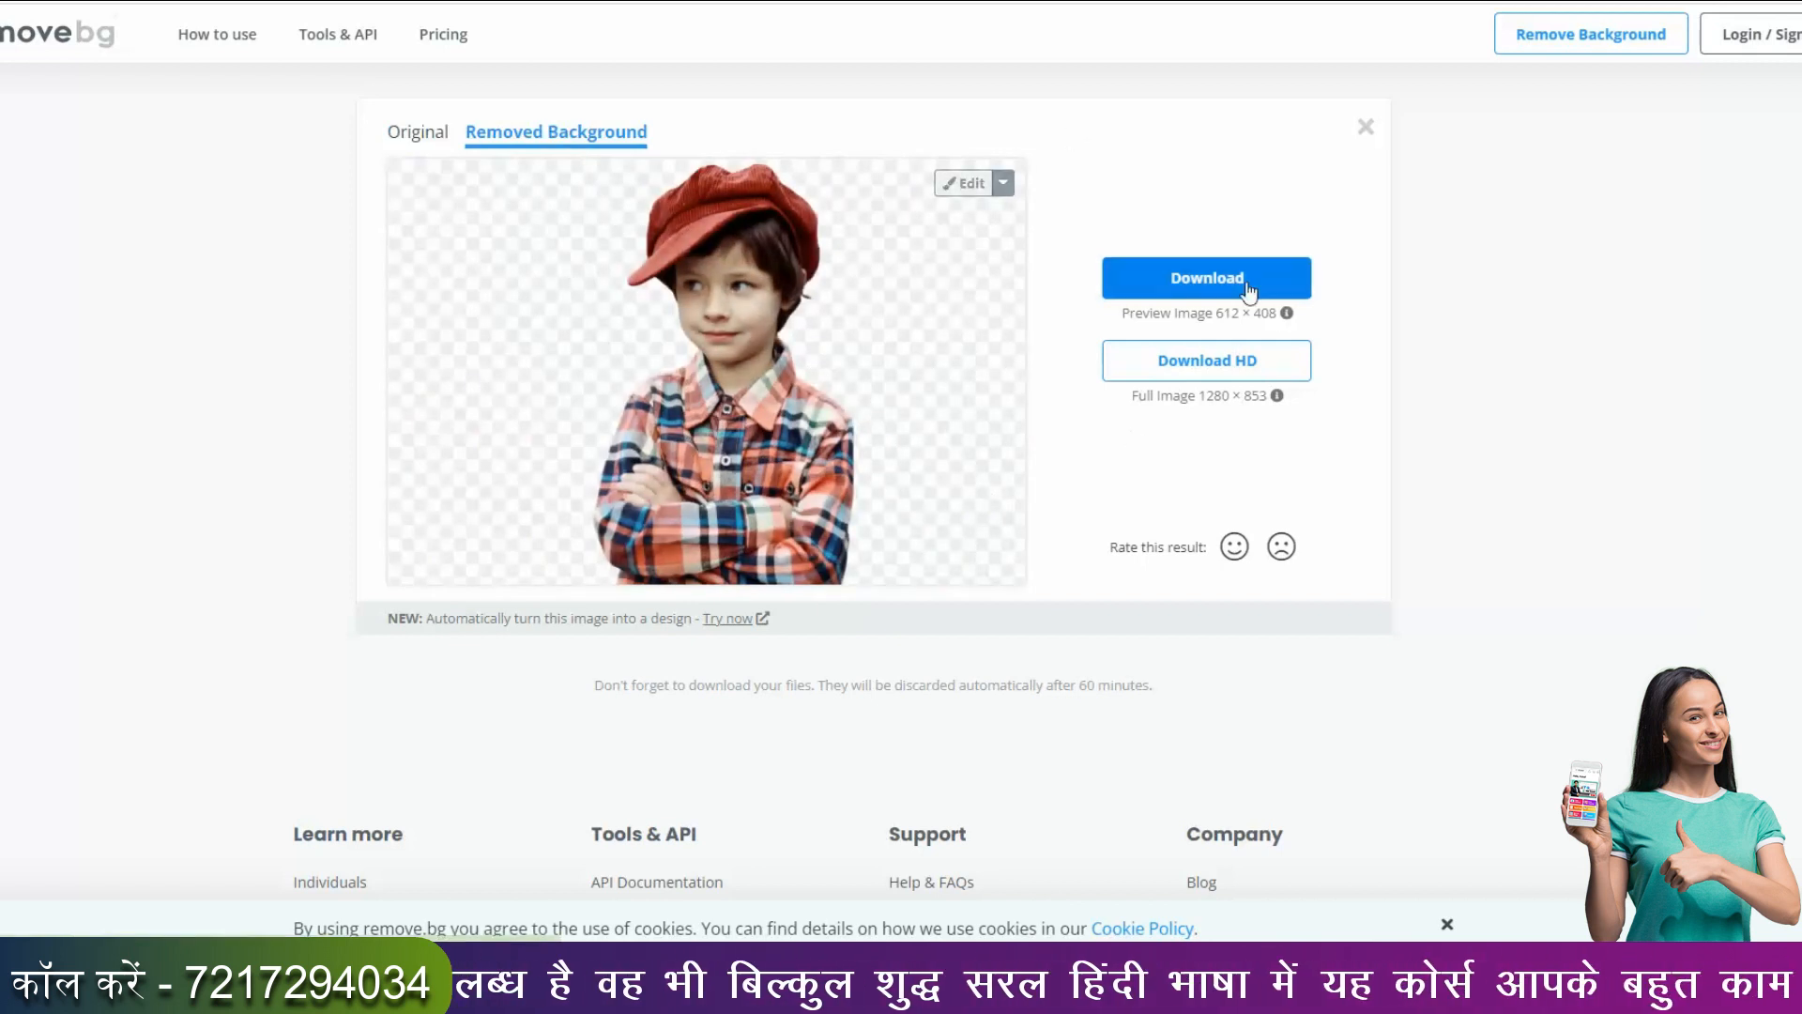
click(1295, 279)
click(127, 920)
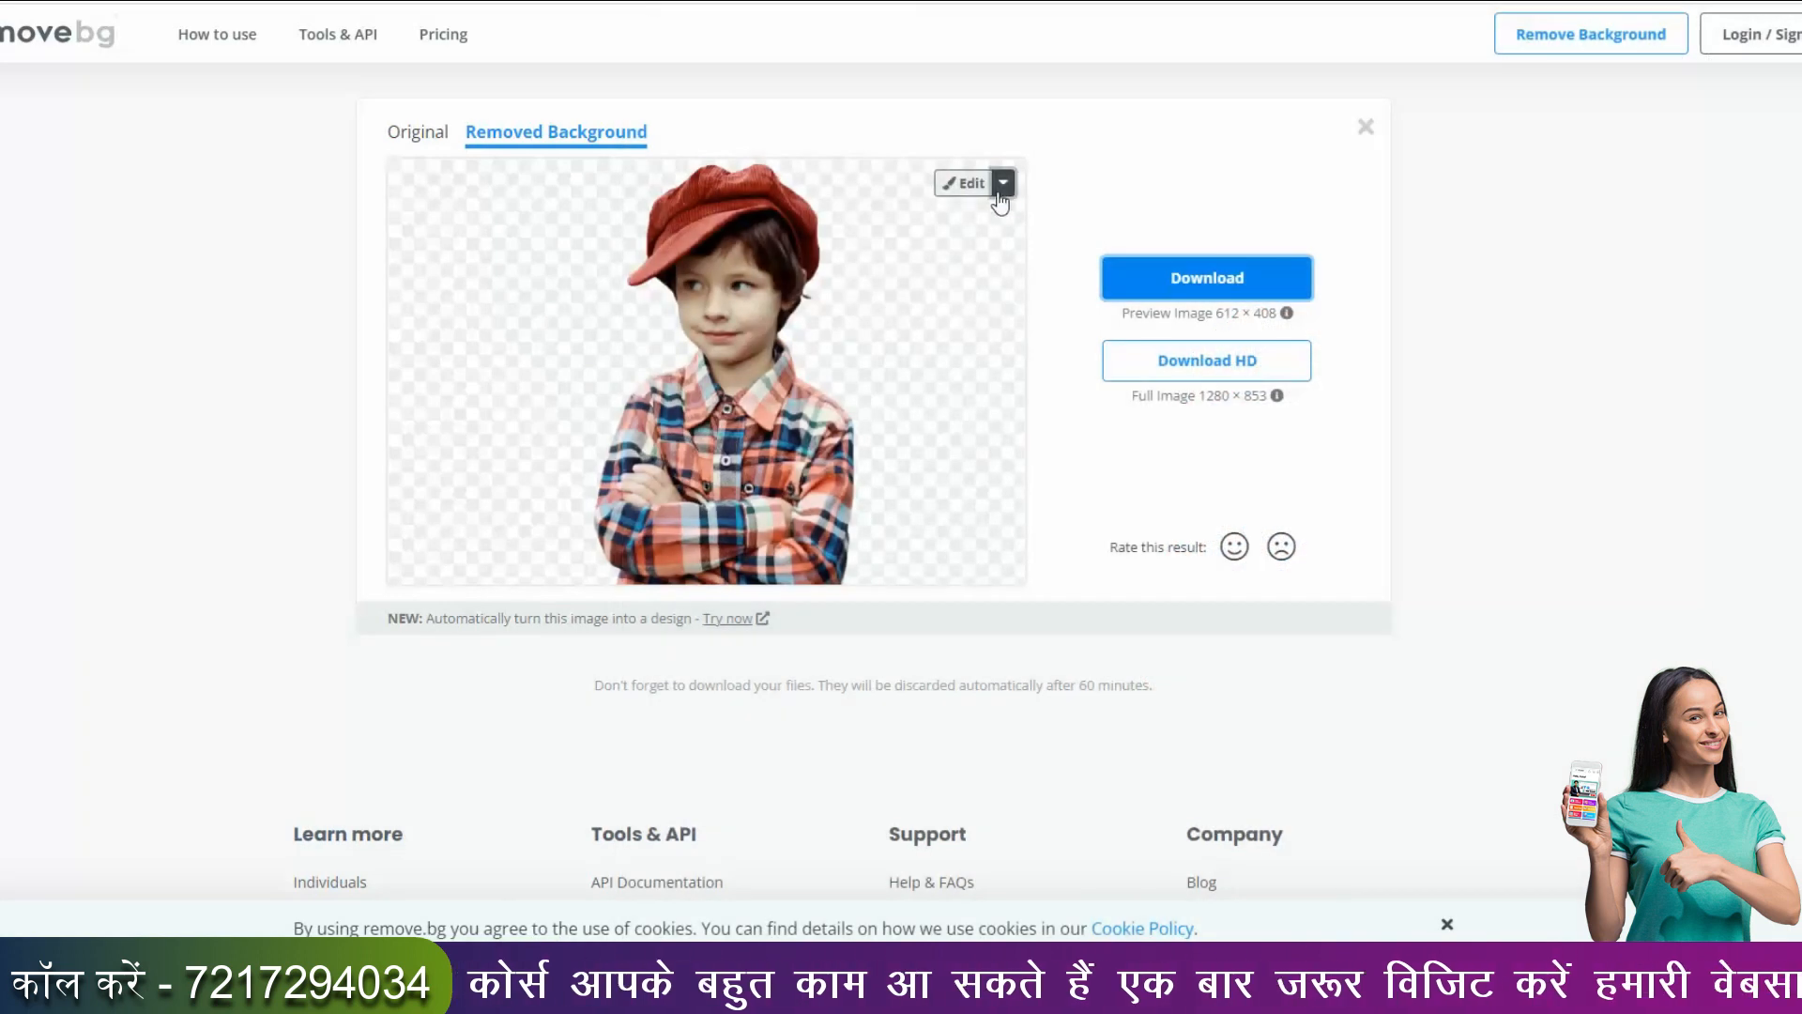
Edit the preview version of the cut-out and replace its background with one of the offered scenery photos
click(1001, 185)
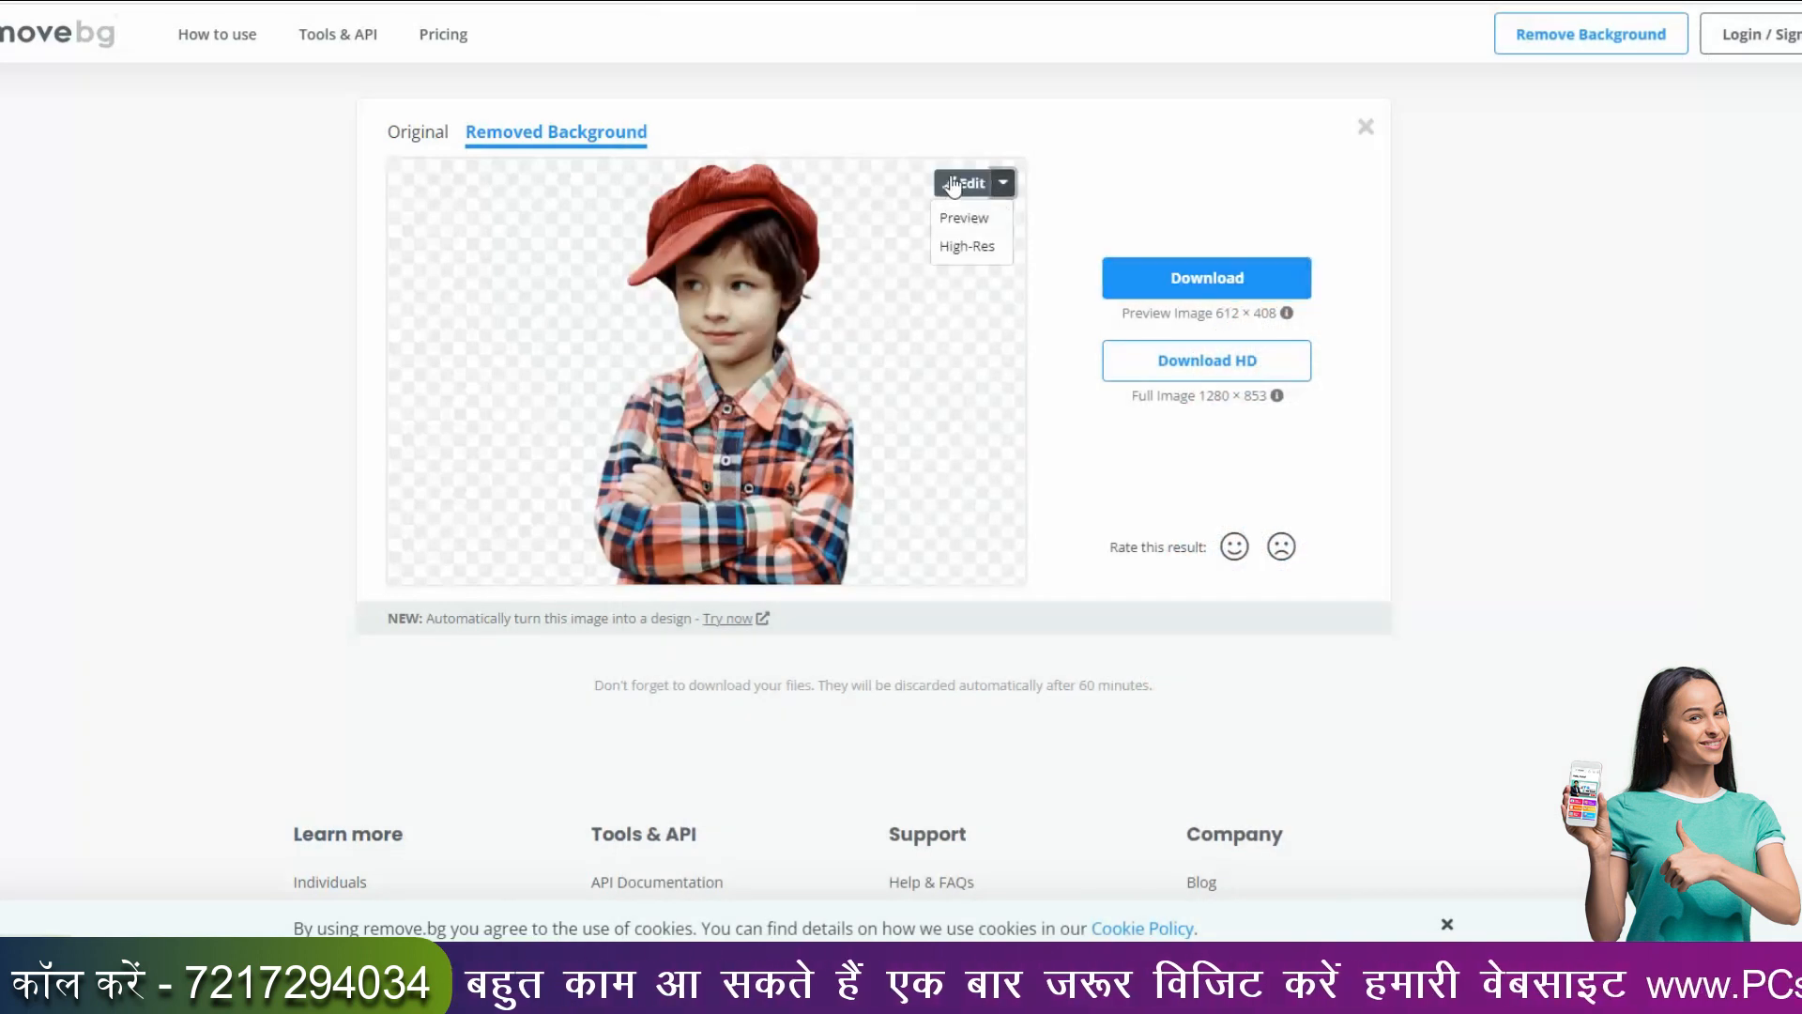
click(964, 216)
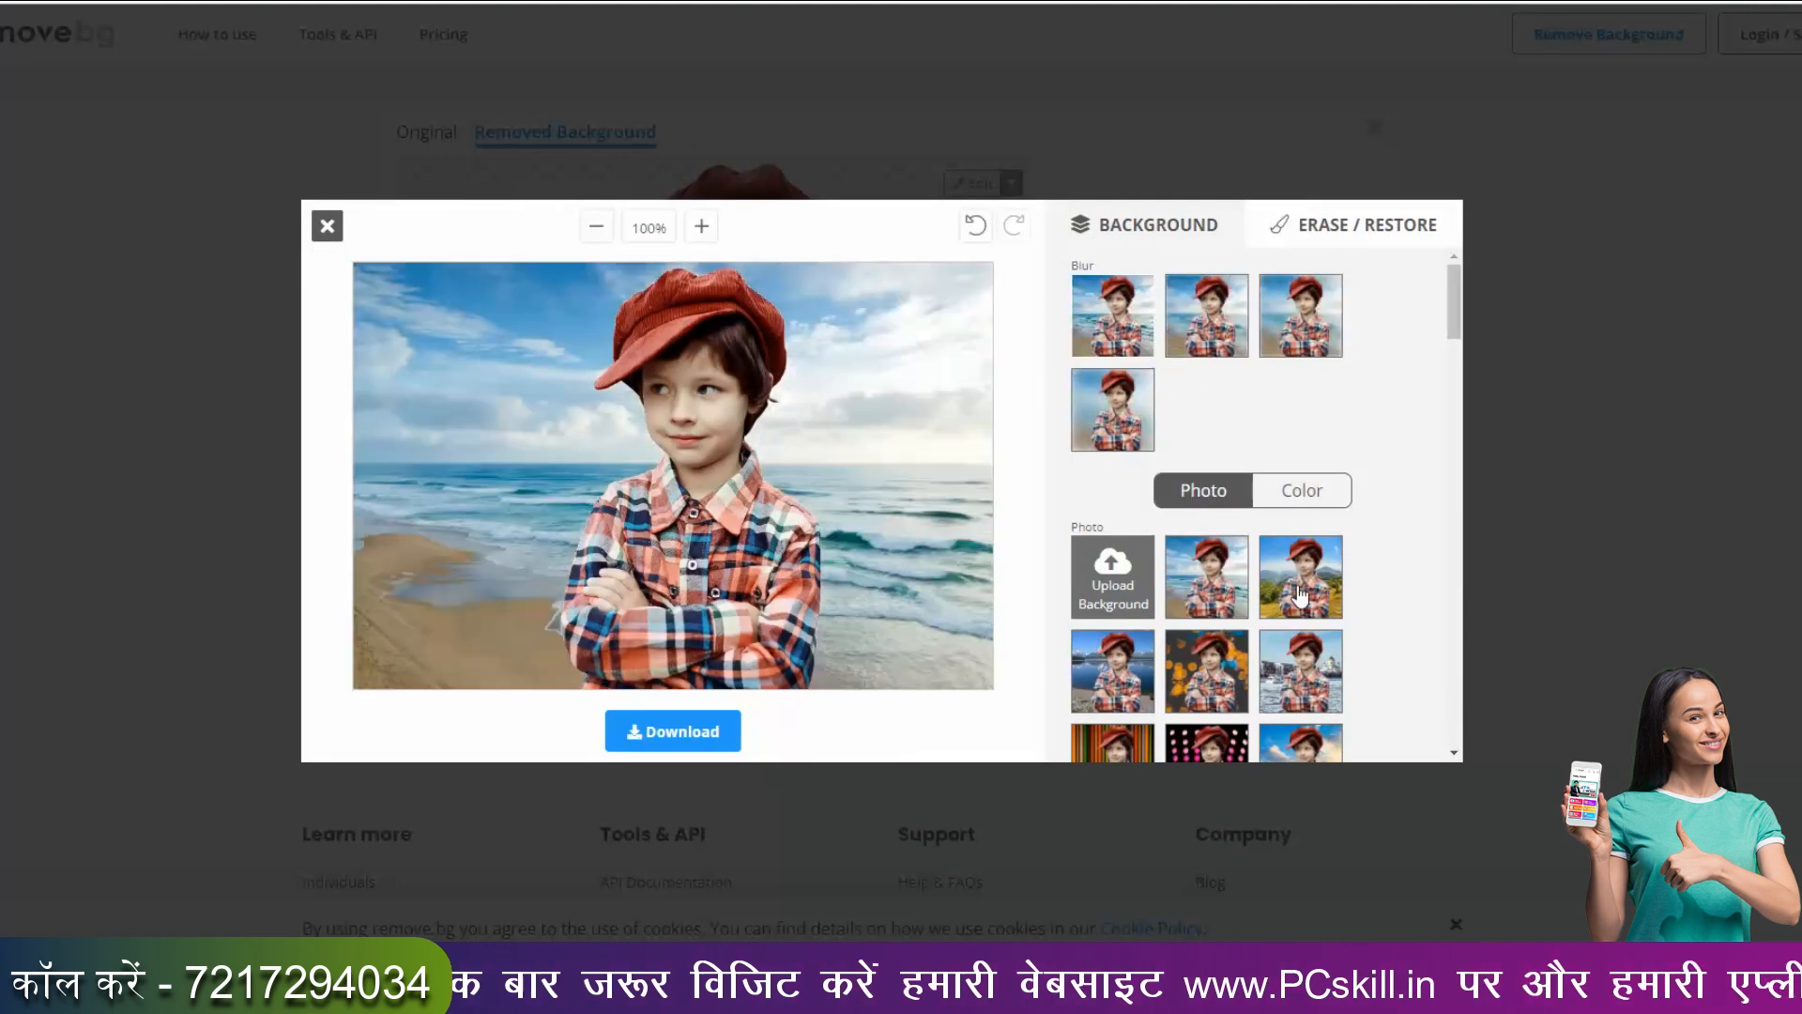
click(1305, 678)
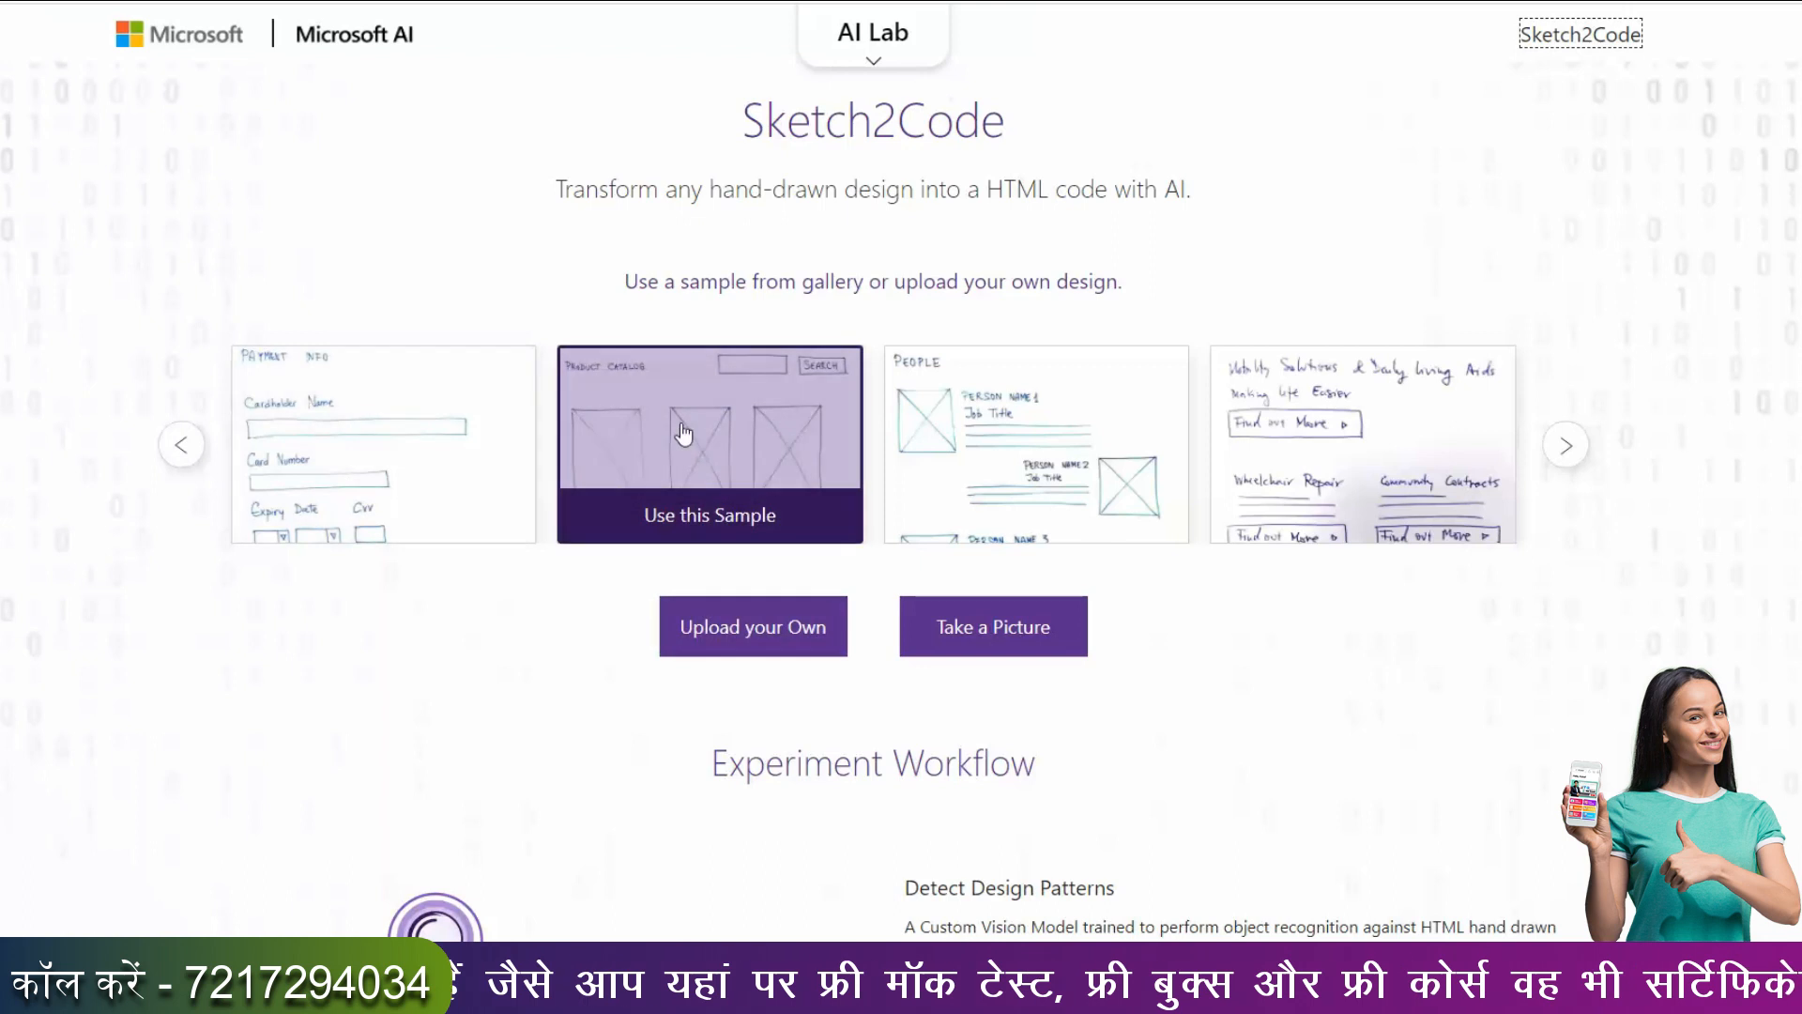
Switch to Microsoft's Sketch2Code page and use the hand-drawn payment info form as the sample design
click(390, 427)
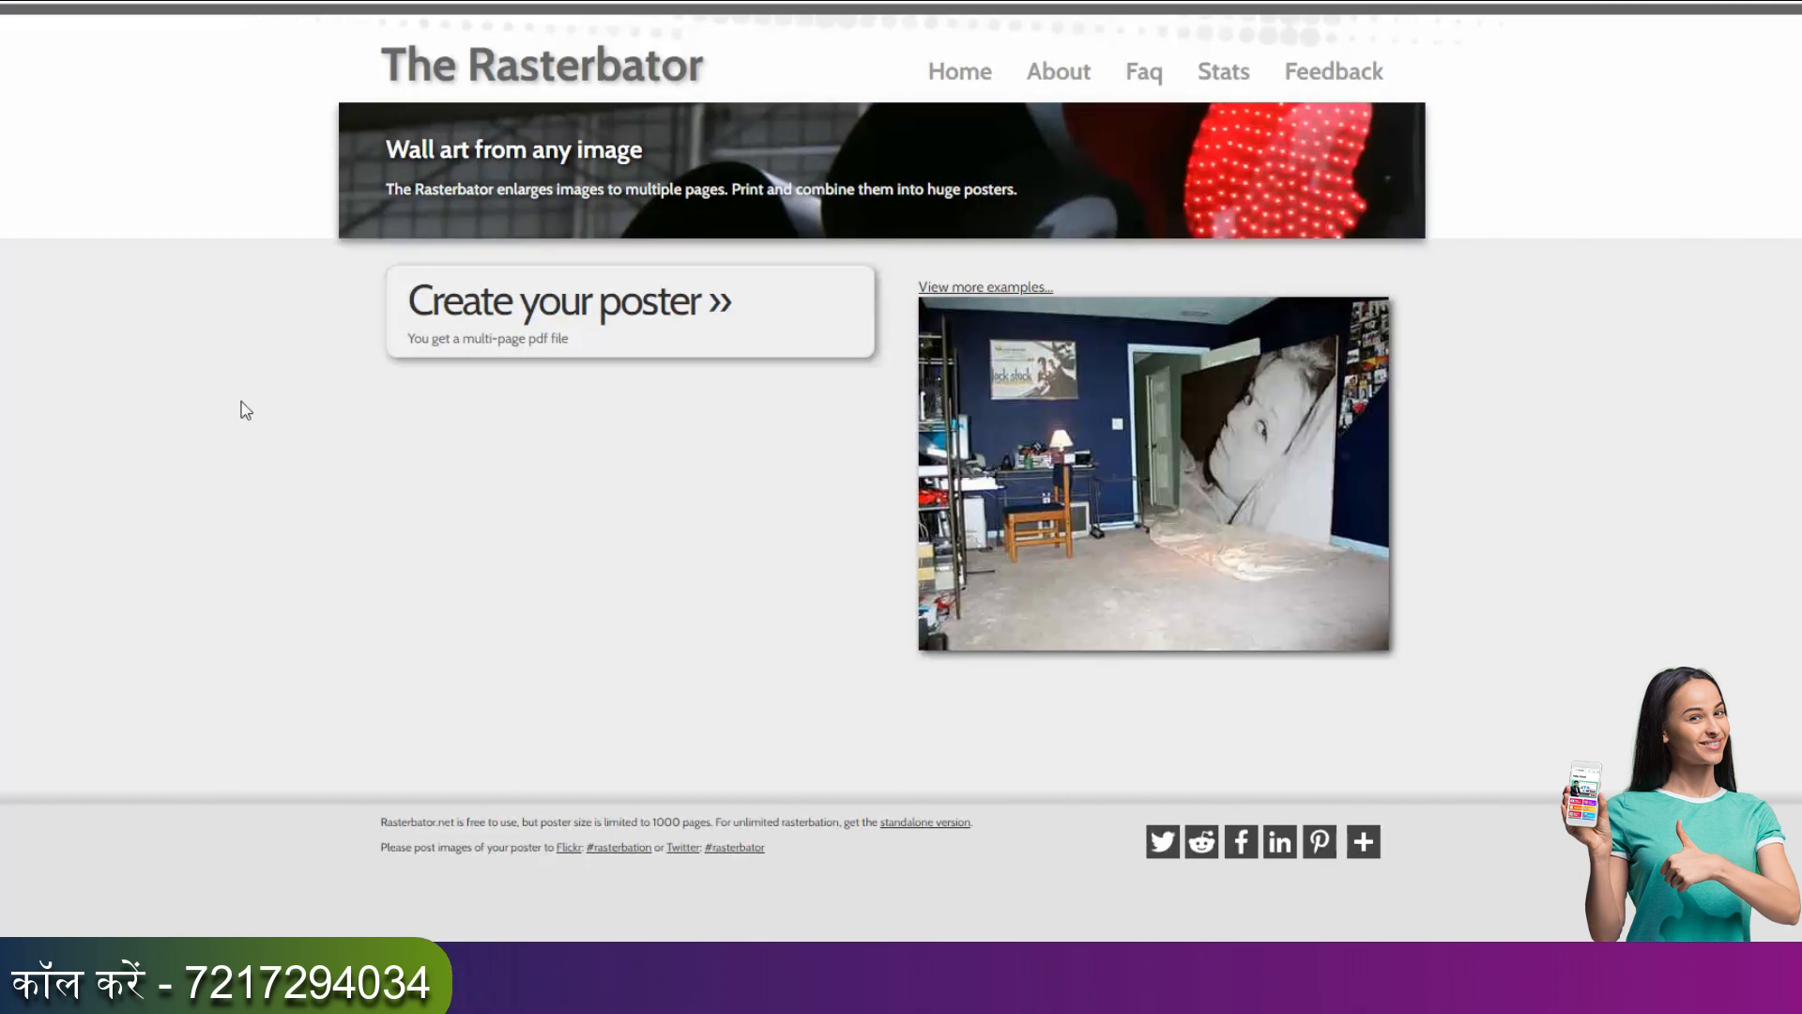
Switch to The Rasterbator and start a poster from the image file cap-gc0fc00ade_1280 with its original background
click(583, 330)
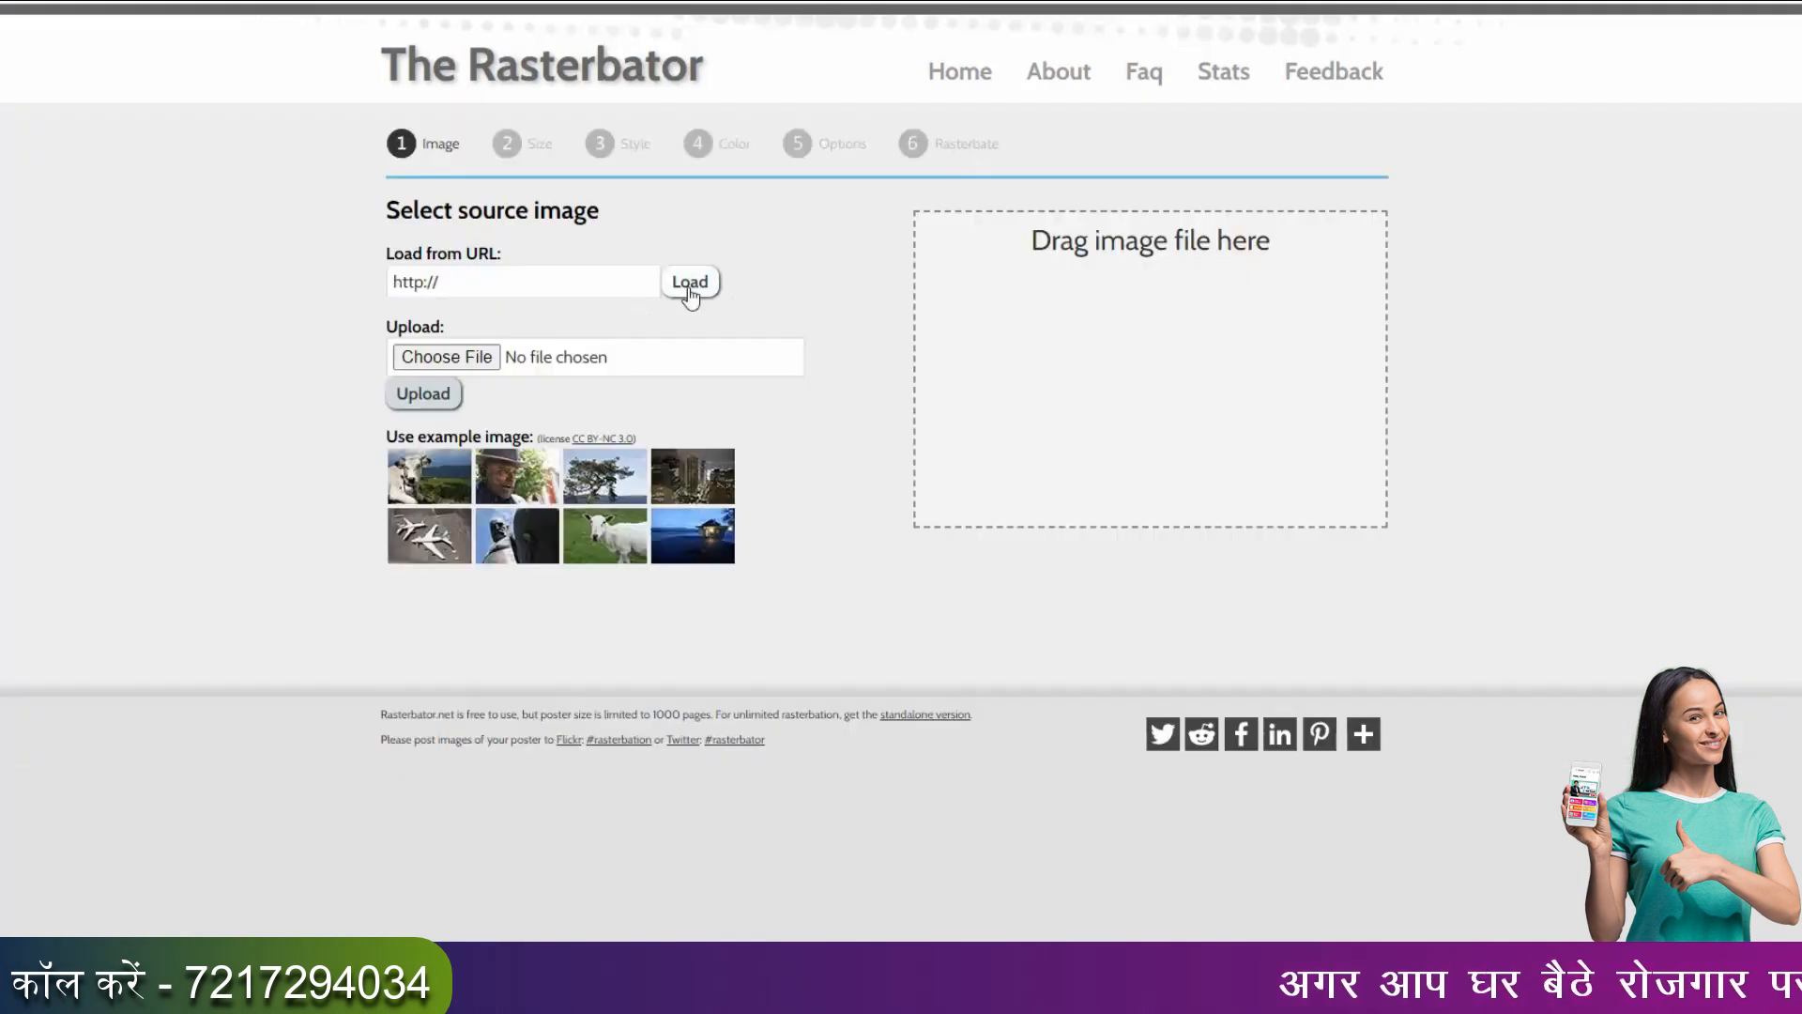
click(447, 358)
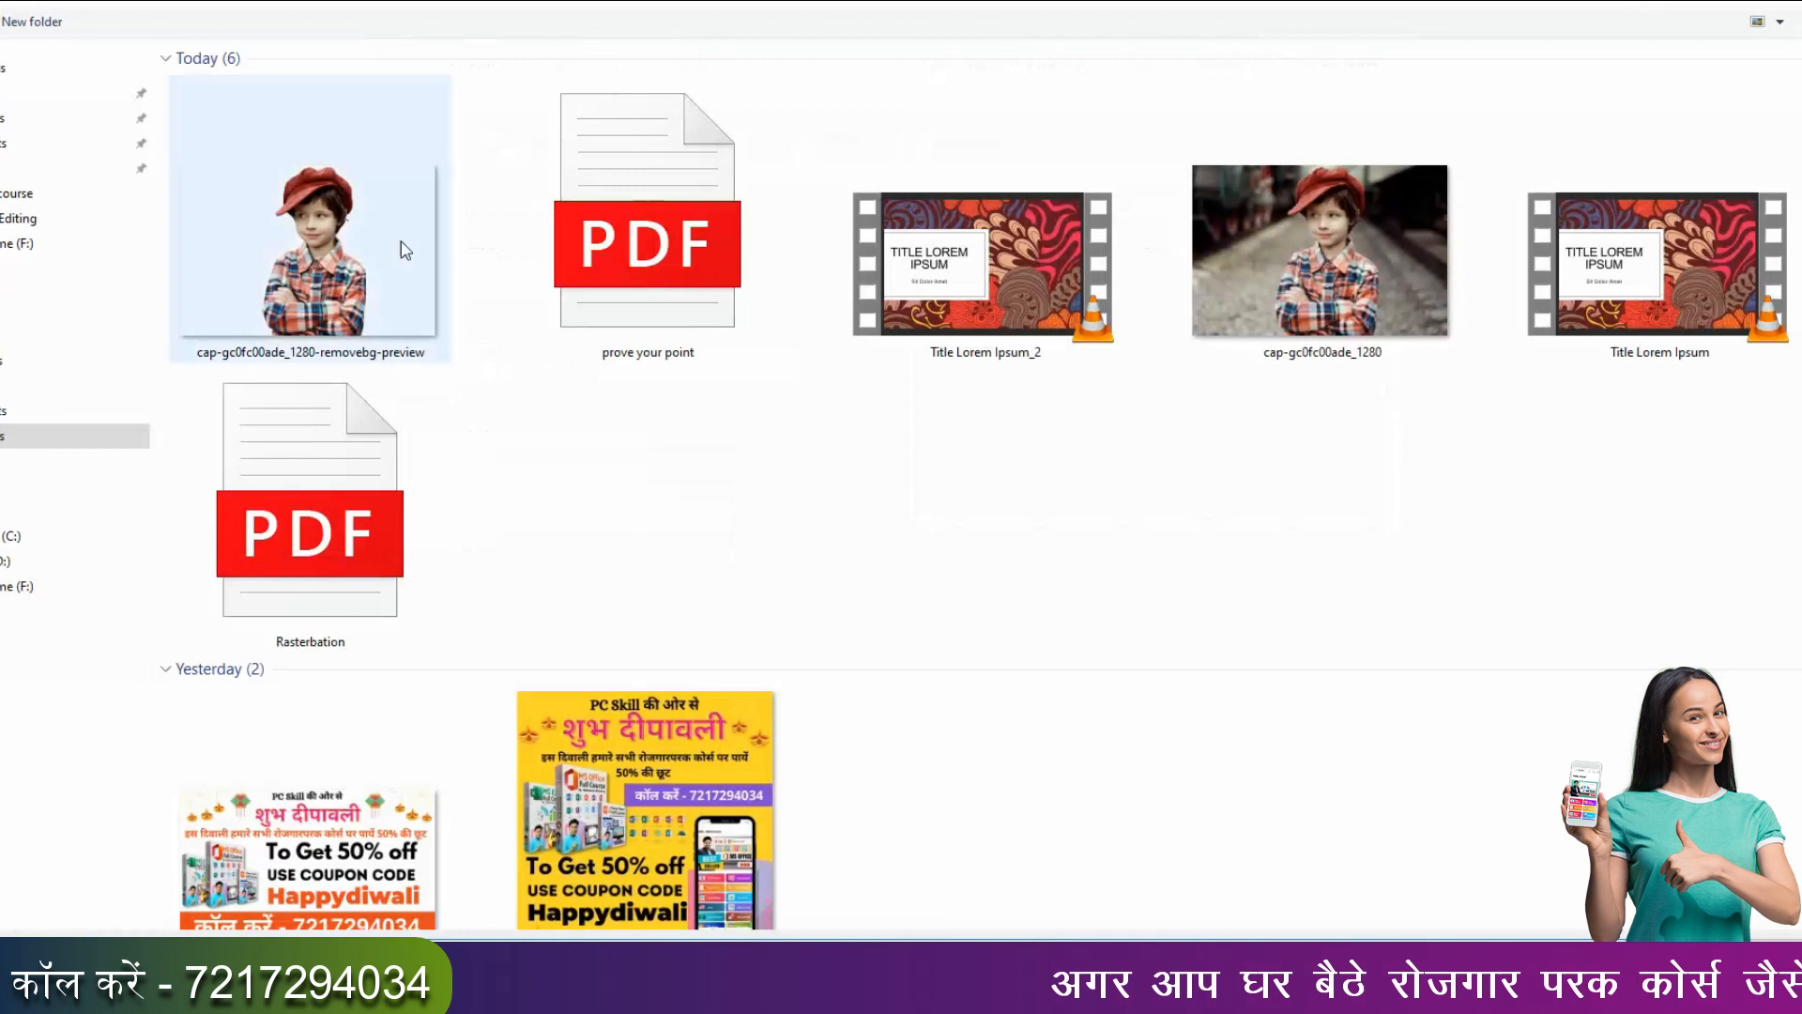
click(1393, 244)
double_click(1393, 244)
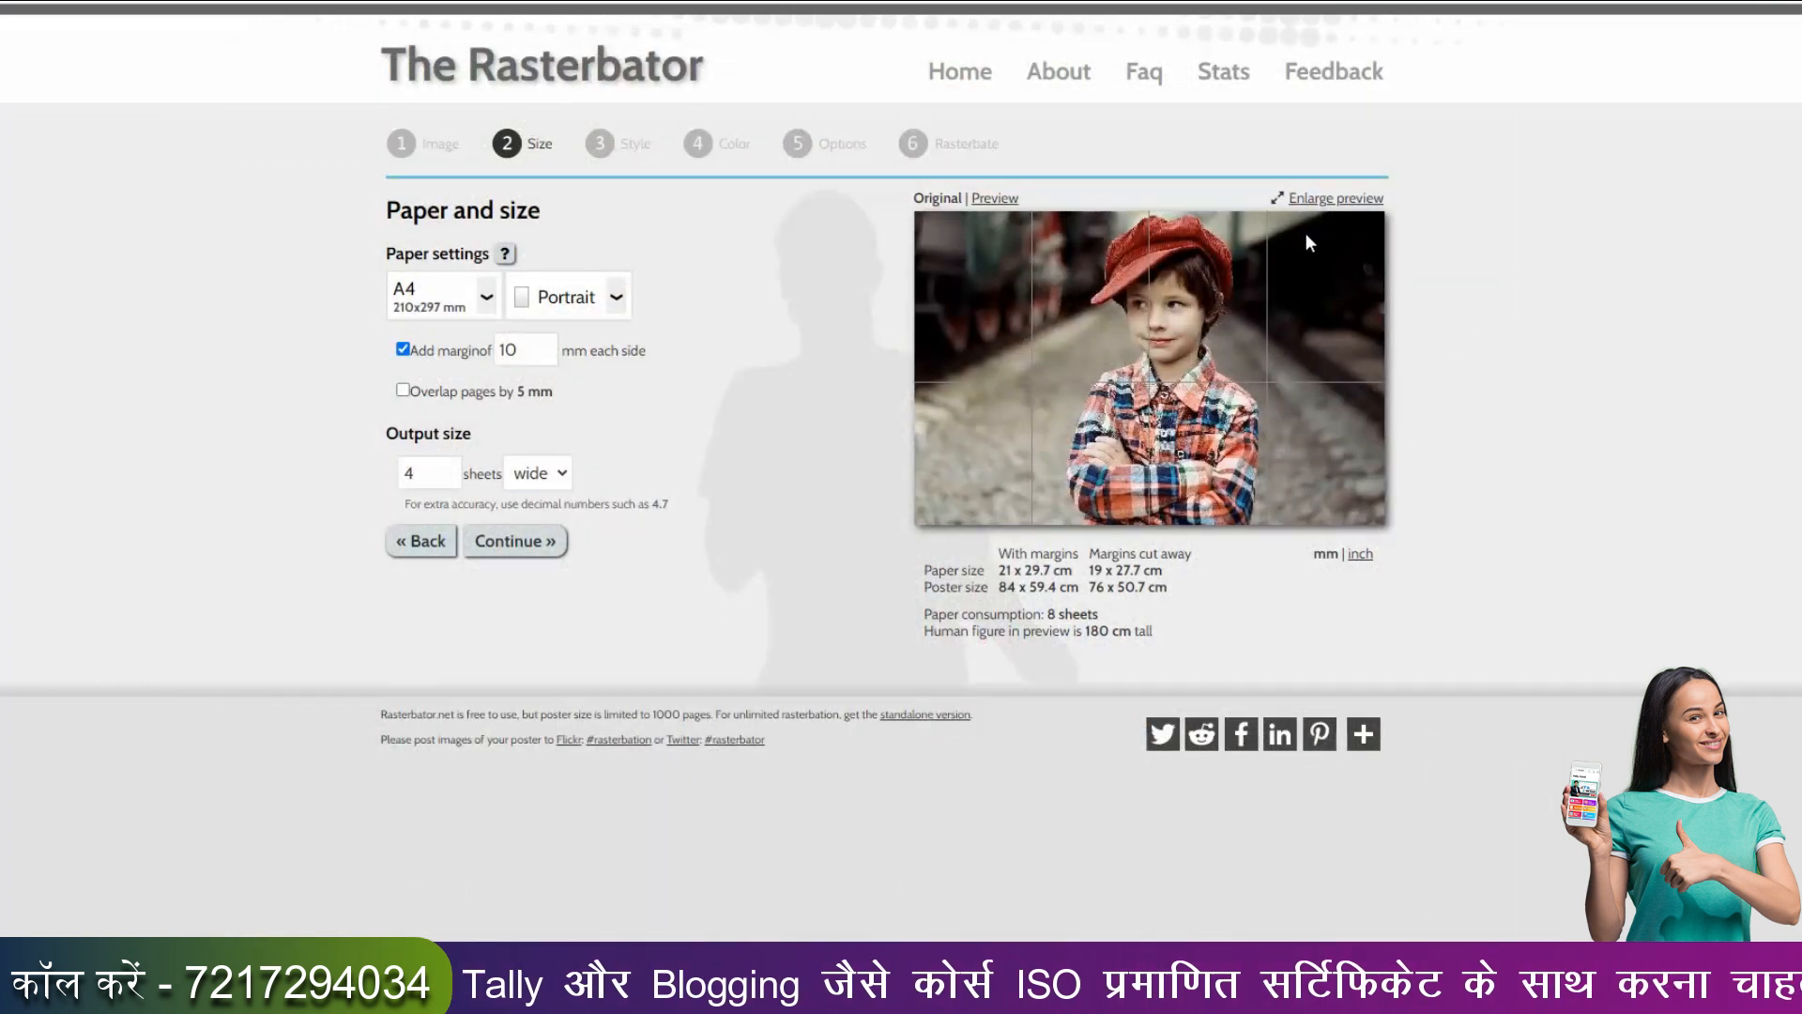
Accept A4 portrait paper with 10 mm margins at 4 sheets wide, and choose the No effects poster style
click(512, 541)
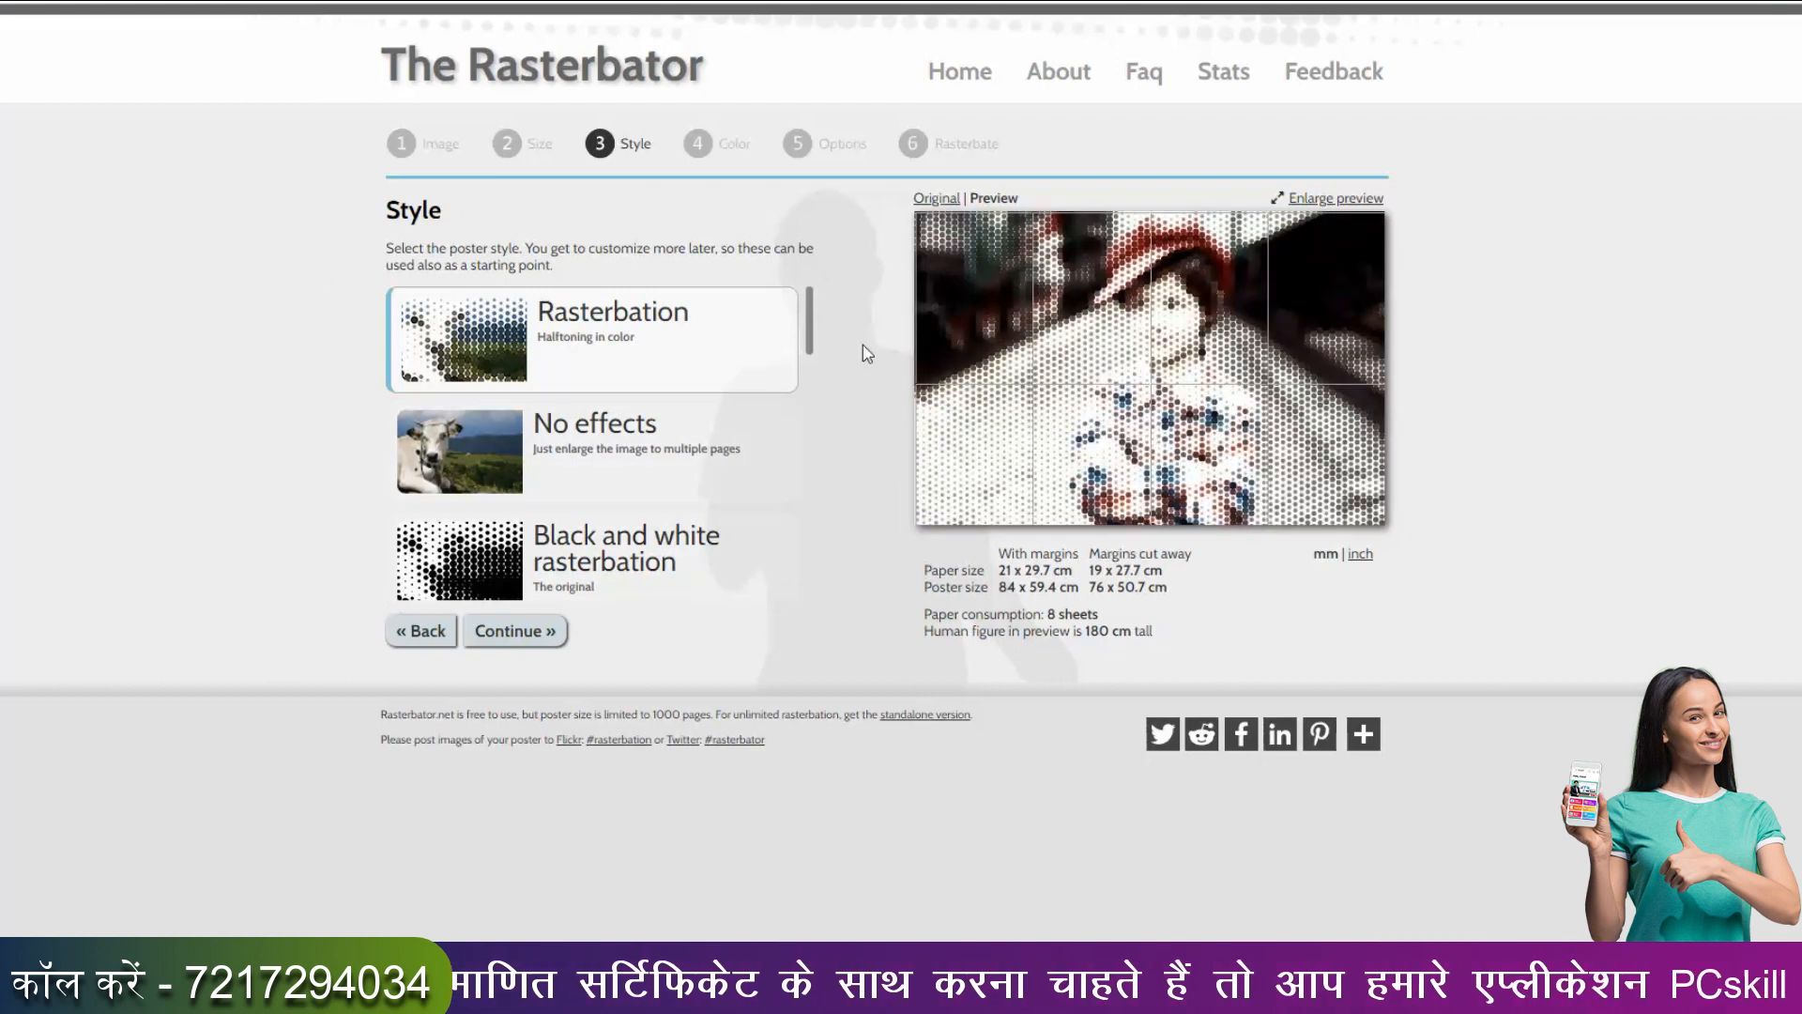
click(646, 460)
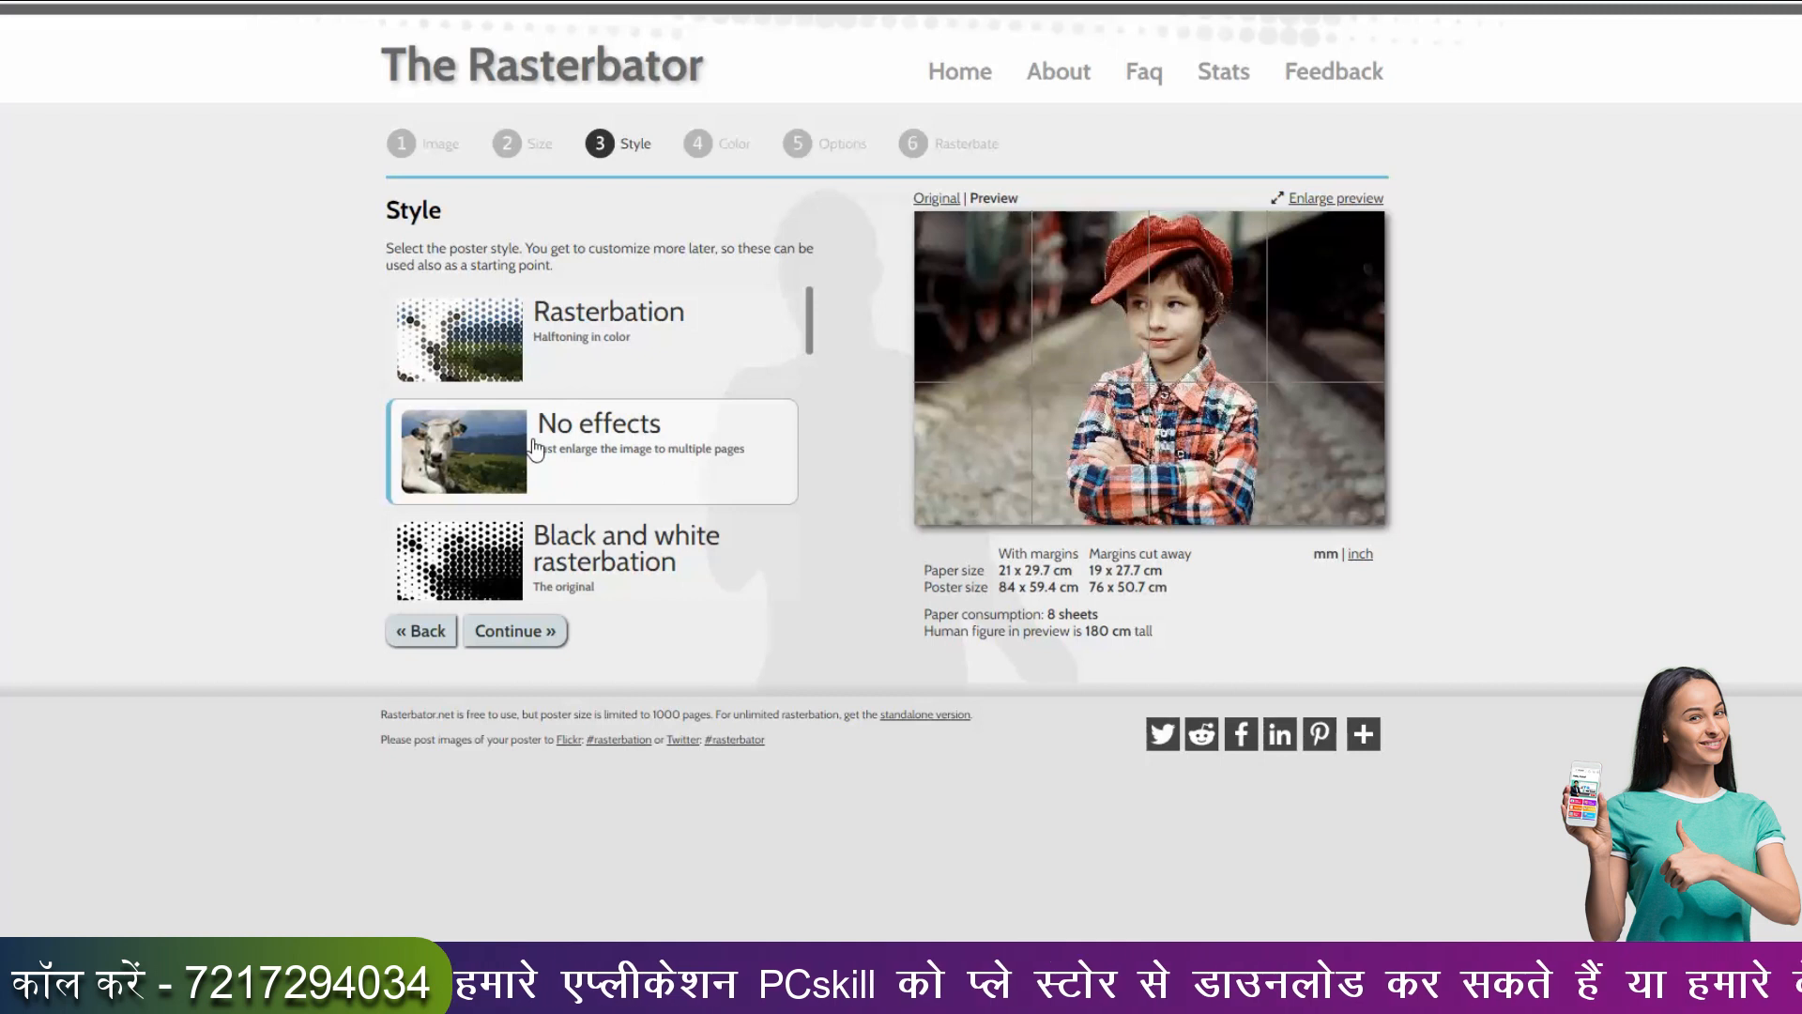
scroll(516, 459, down, 10)
scroll(557, 531, down, 3)
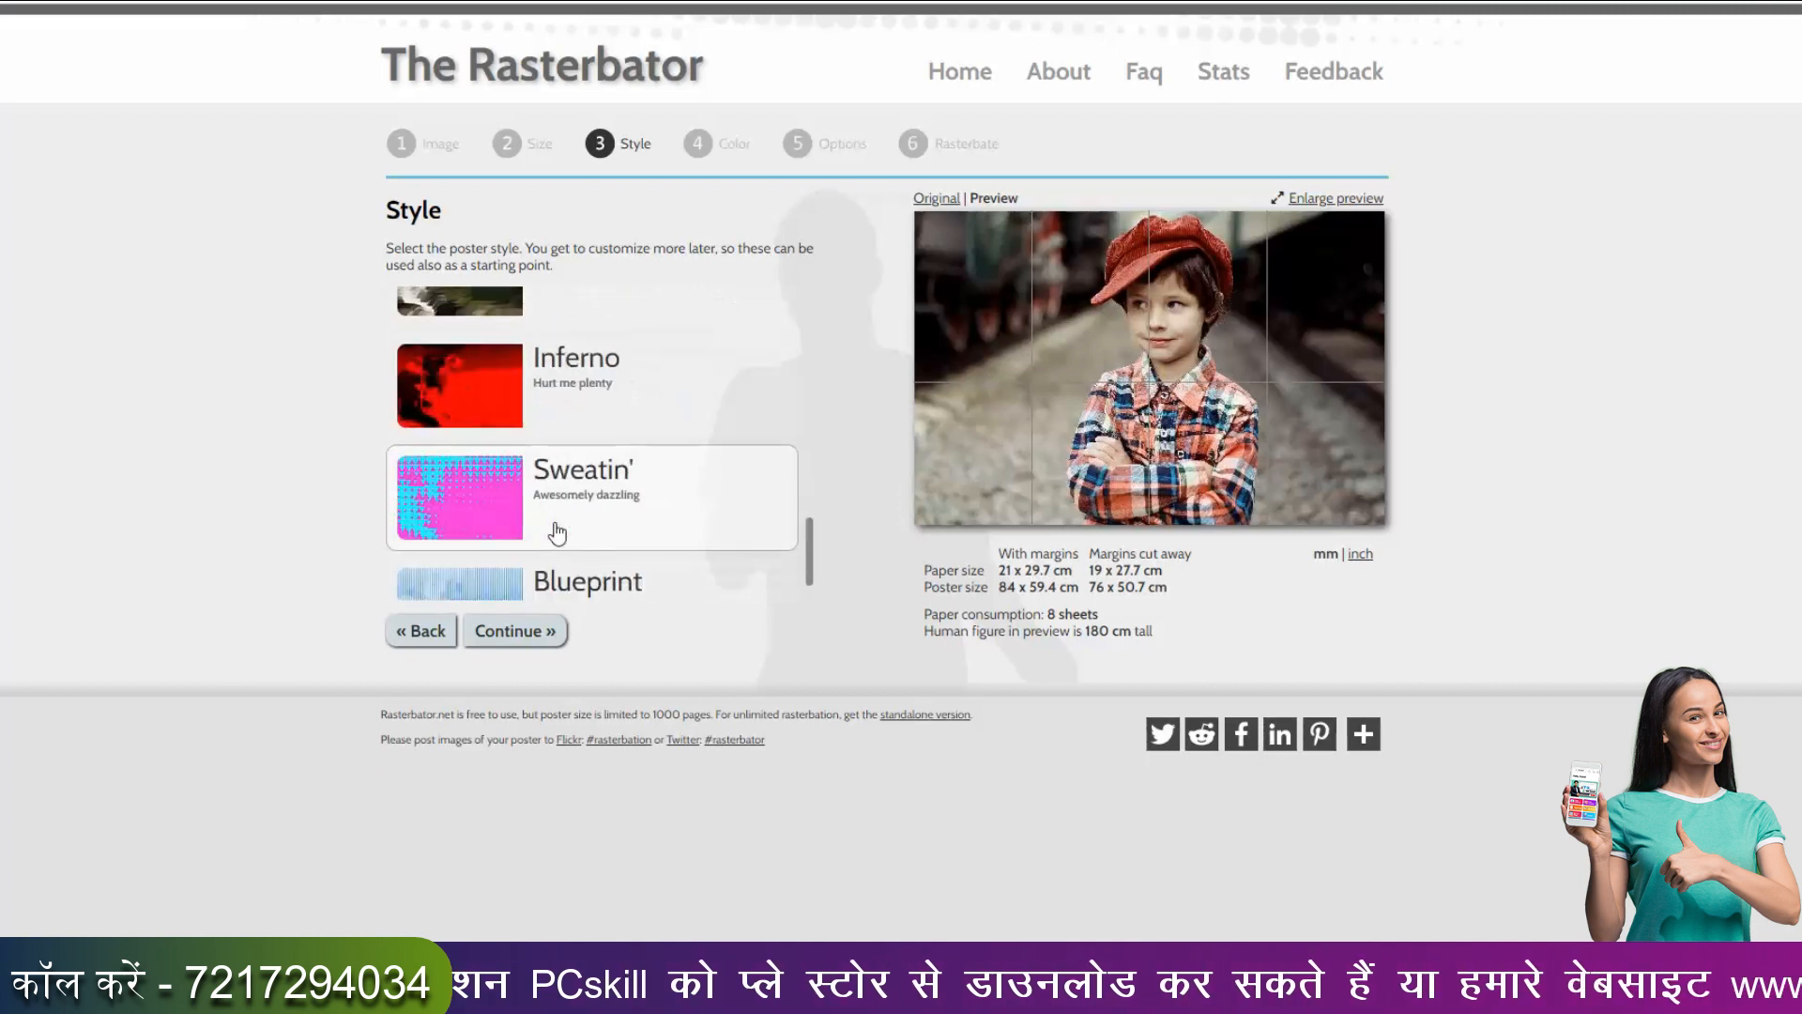
scroll(563, 516, up, 6)
scroll(567, 504, up, 6)
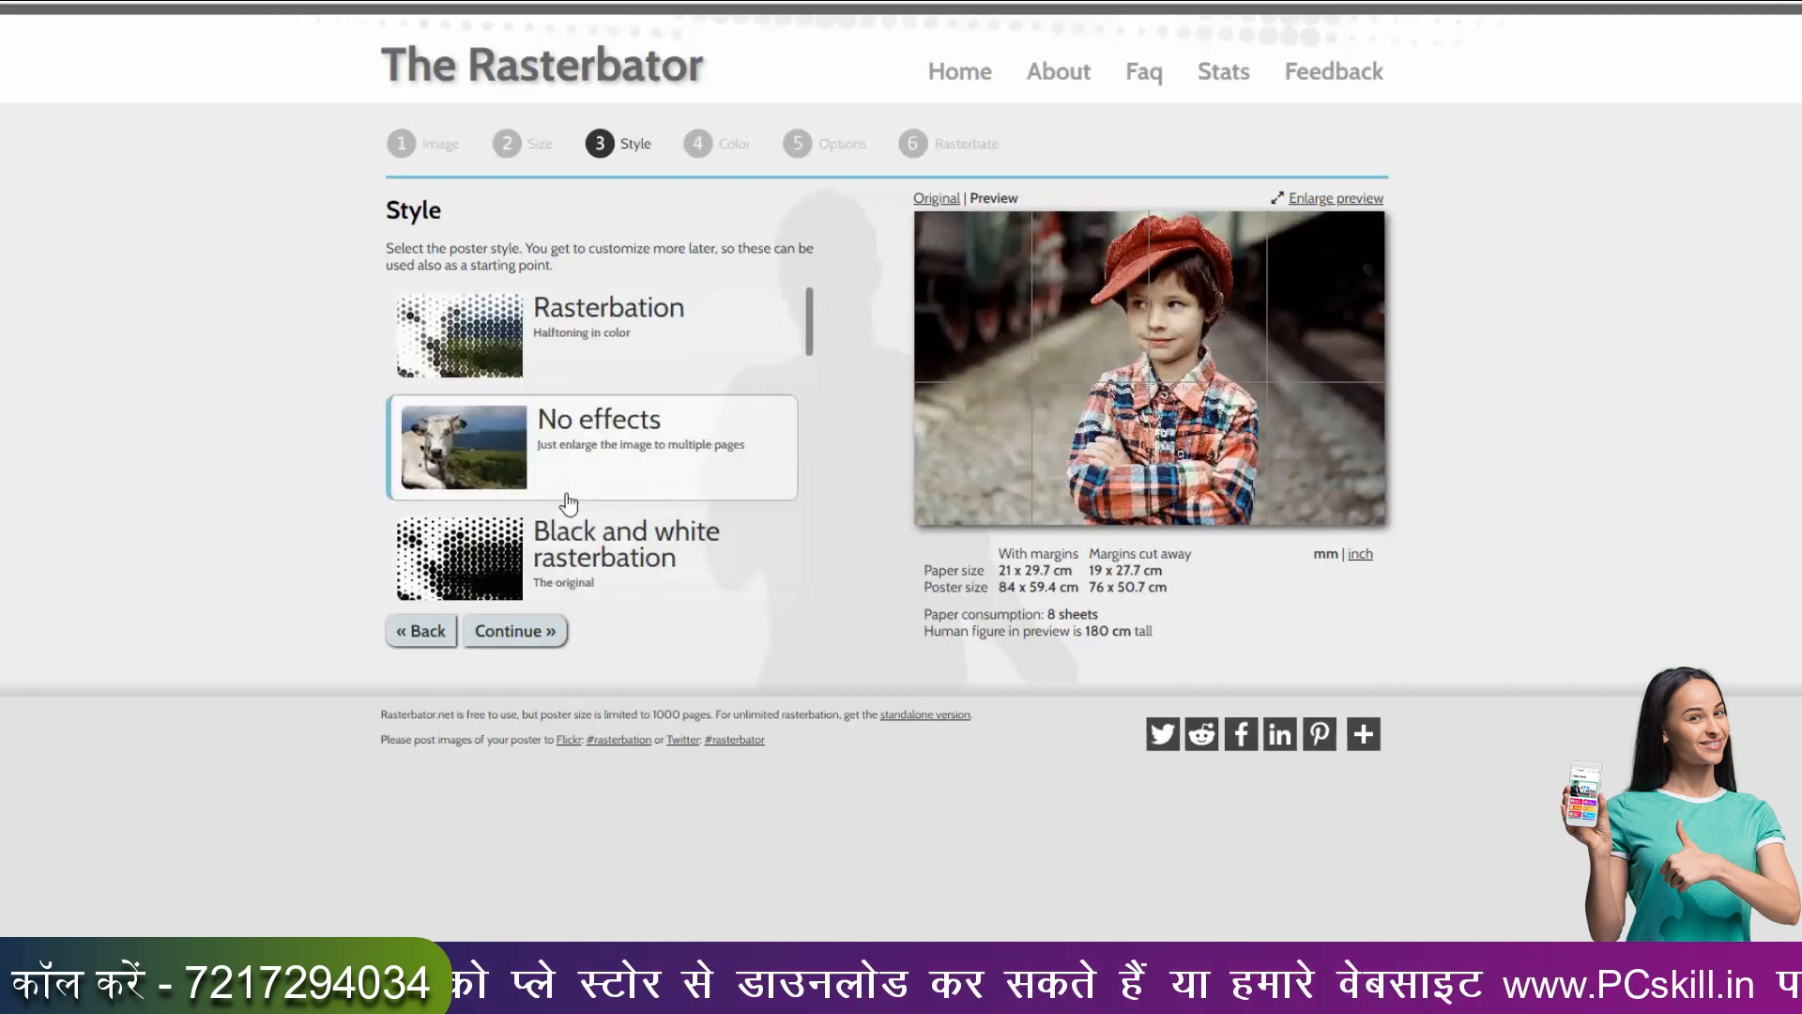
click(515, 631)
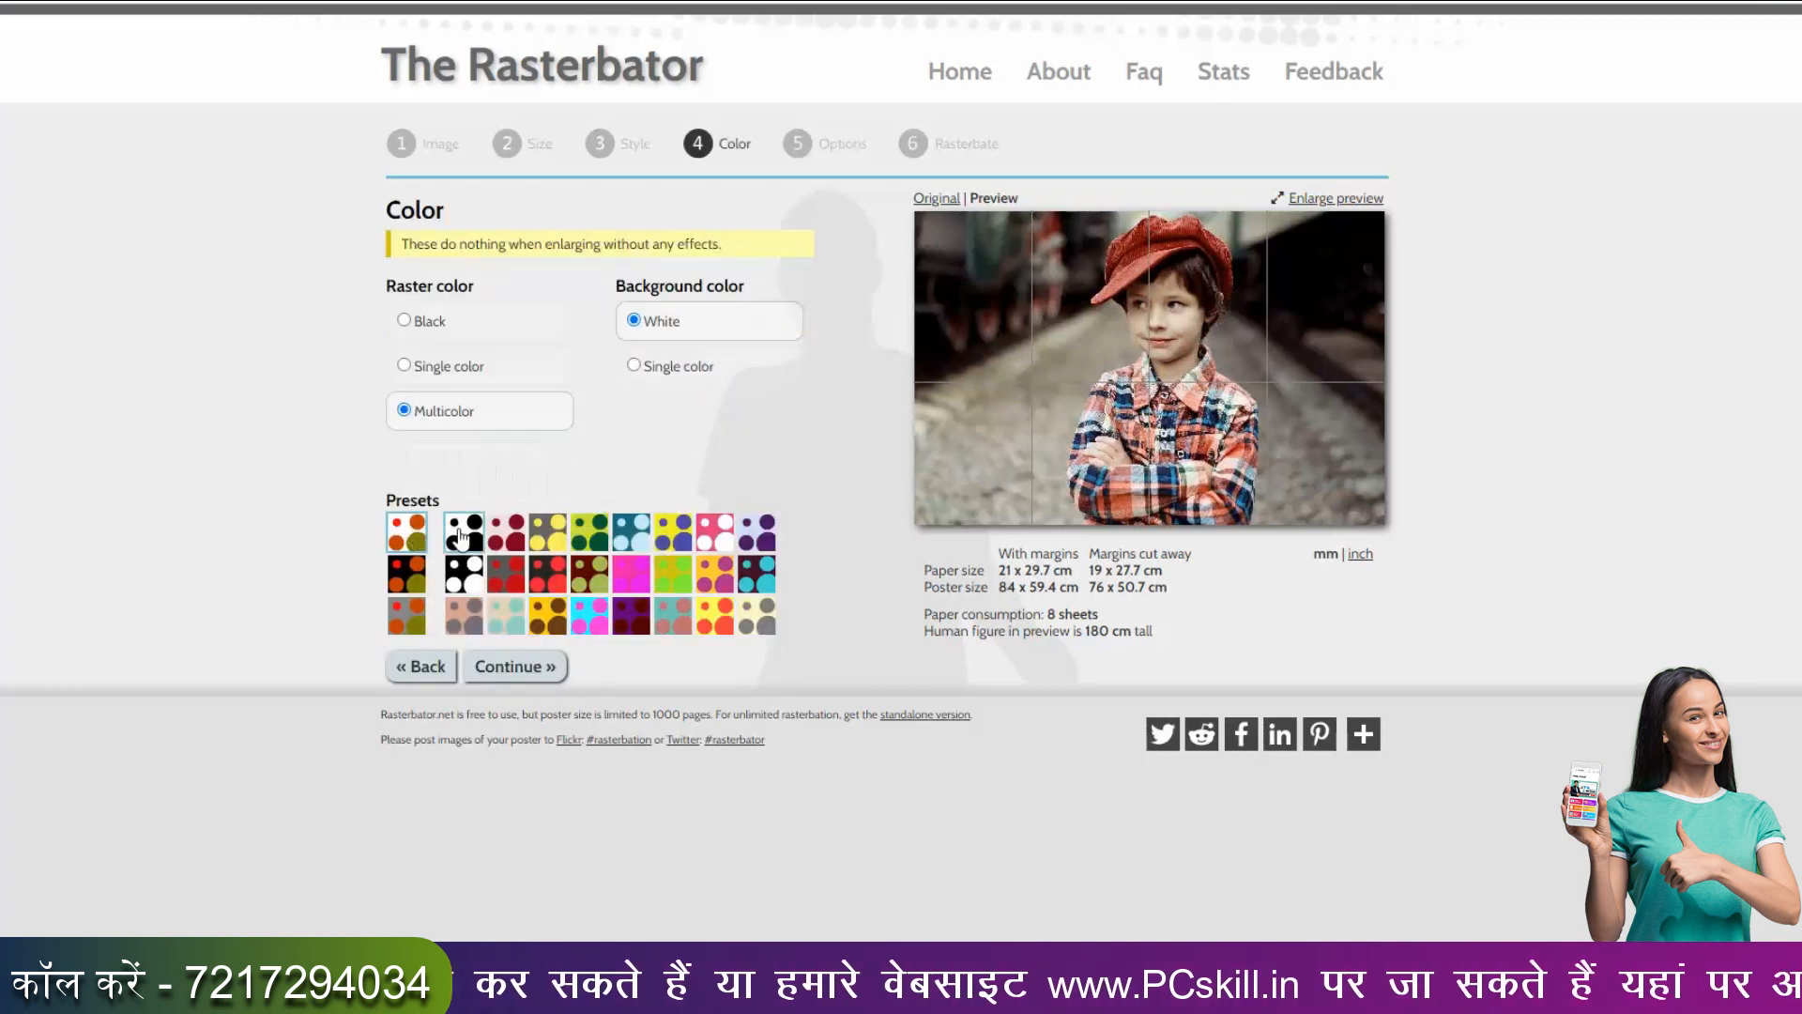
Try the black-on-white color preset, return to the multicolor-on-white one, and complete the 8 page poster as a plain enlargement with crop marks
click(459, 535)
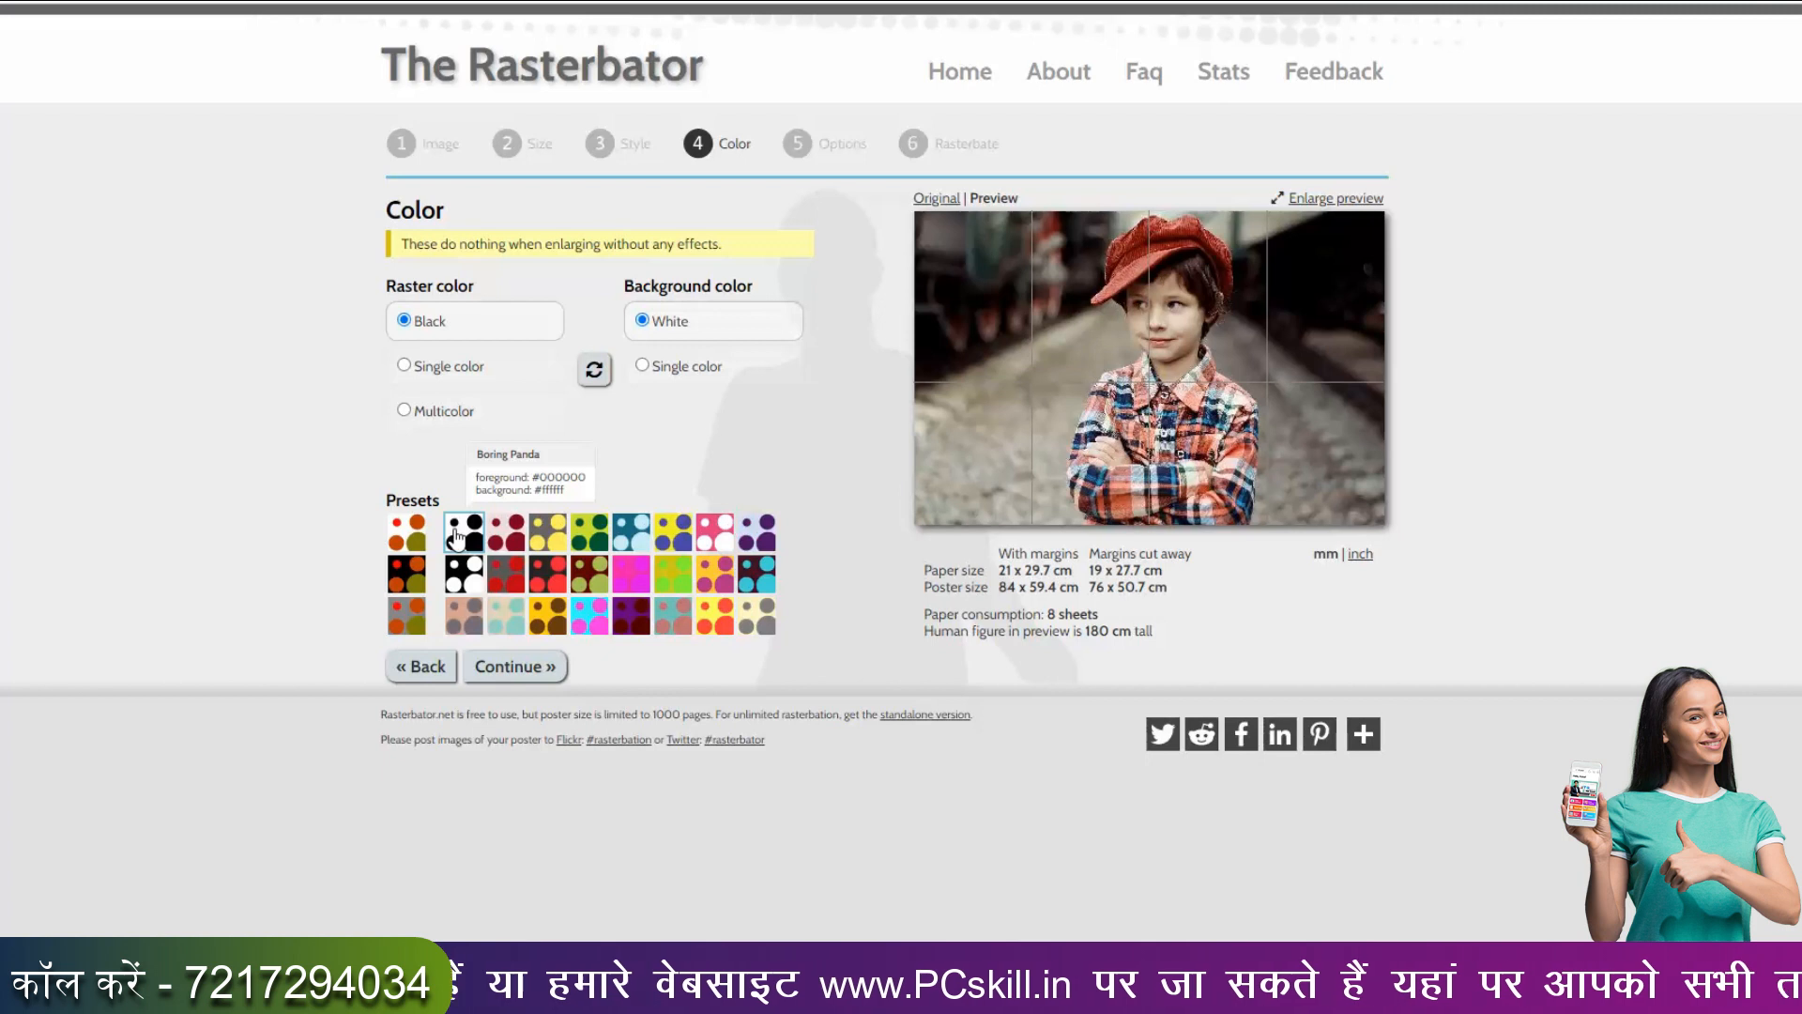
click(407, 532)
click(525, 668)
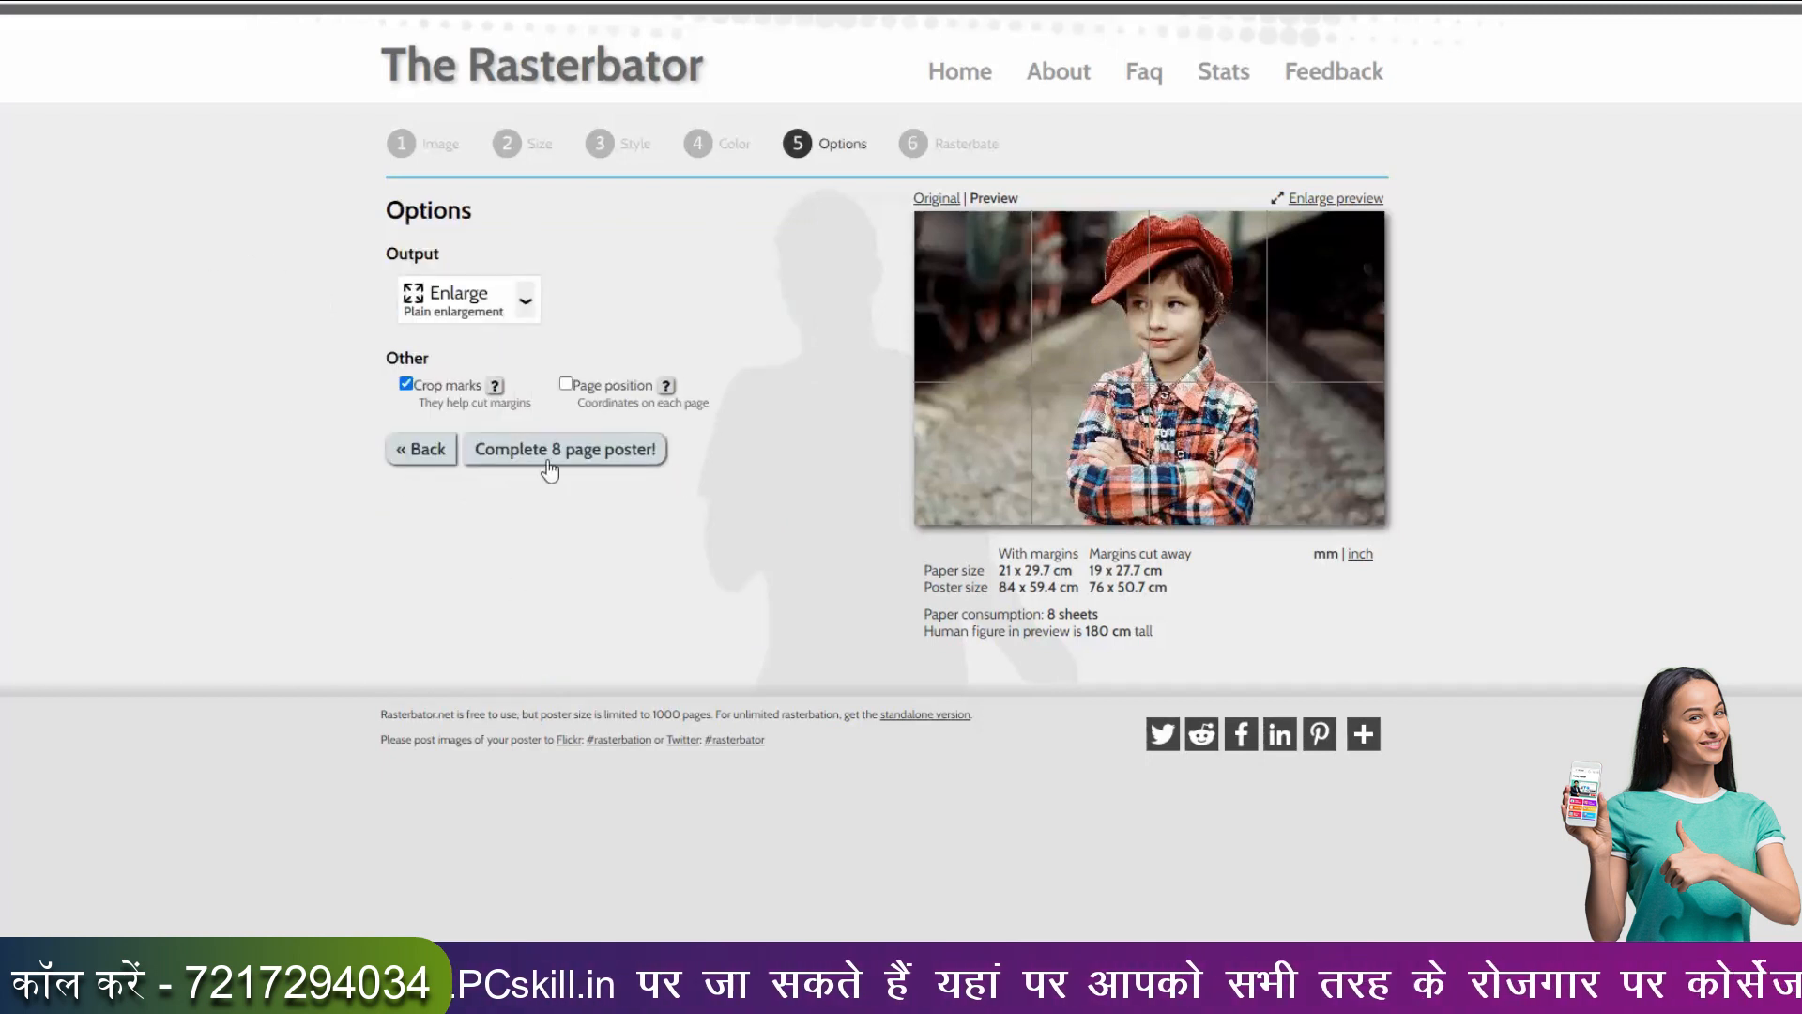
click(615, 469)
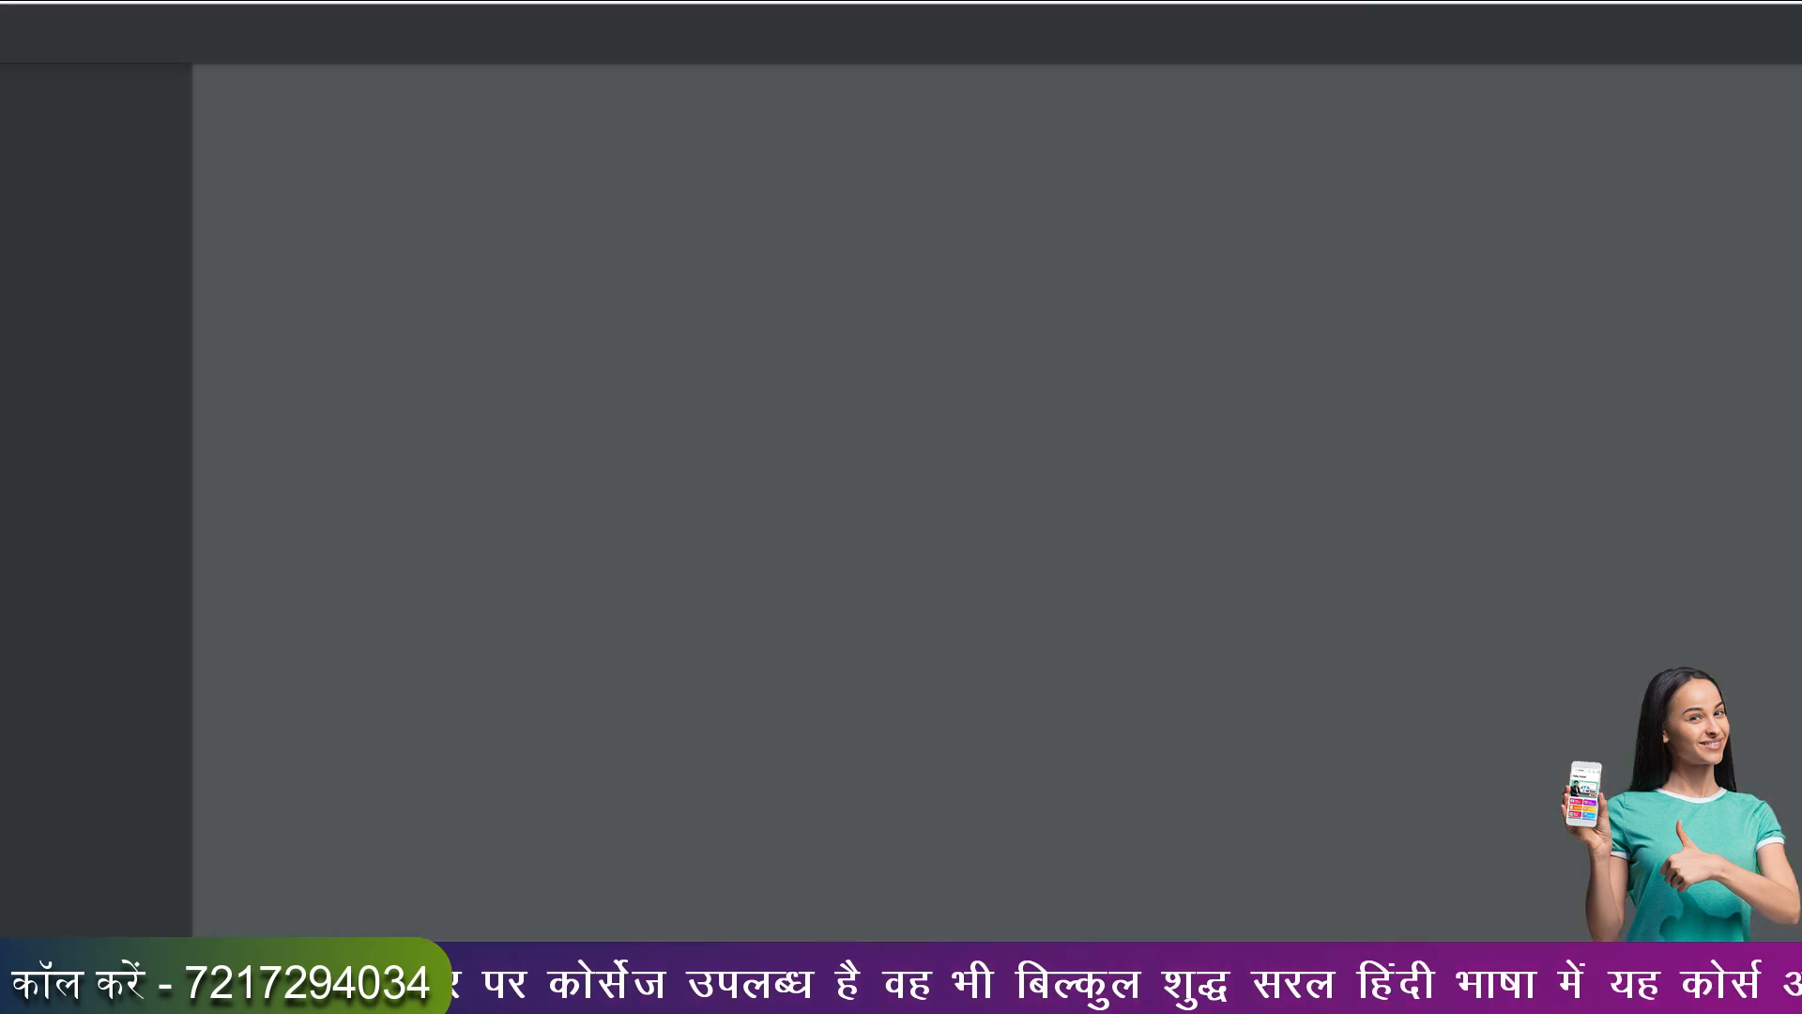
Look through the pages of the generated poster PDF to check how the photo is split across the sheets
scroll(820, 623, down, 10)
scroll(880, 657, down, 20)
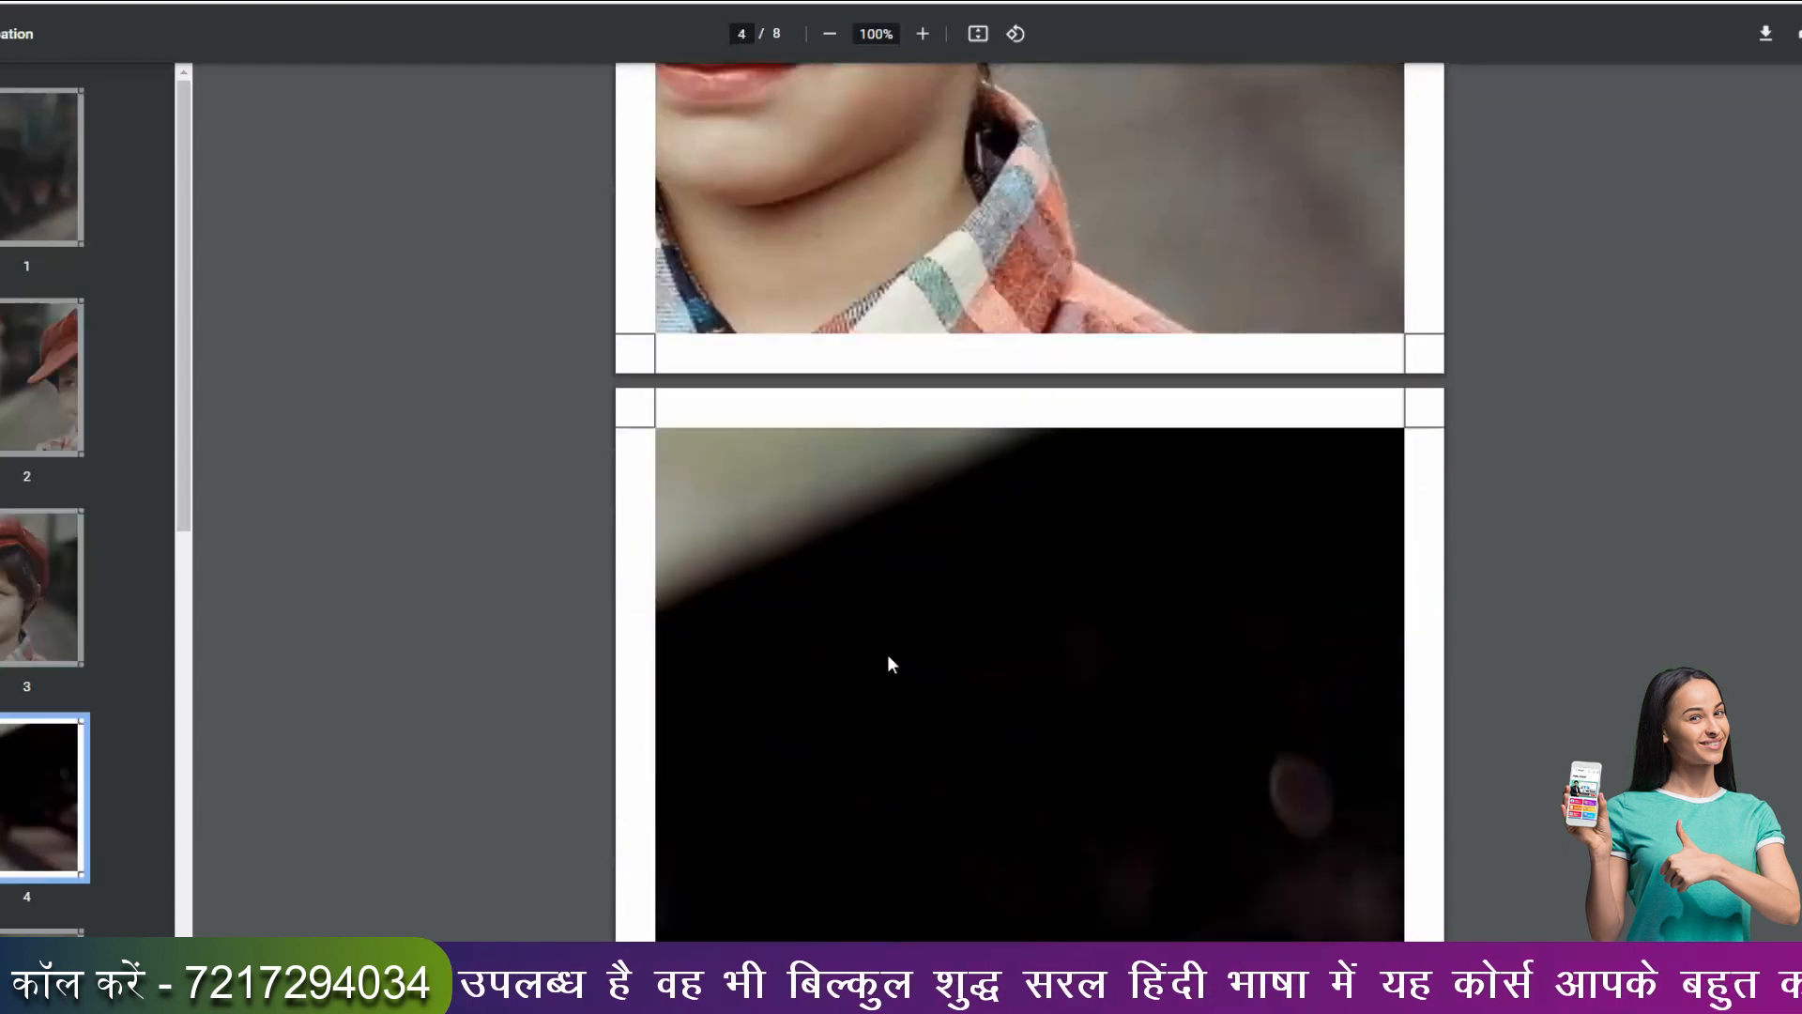
scroll(939, 687, down, 10)
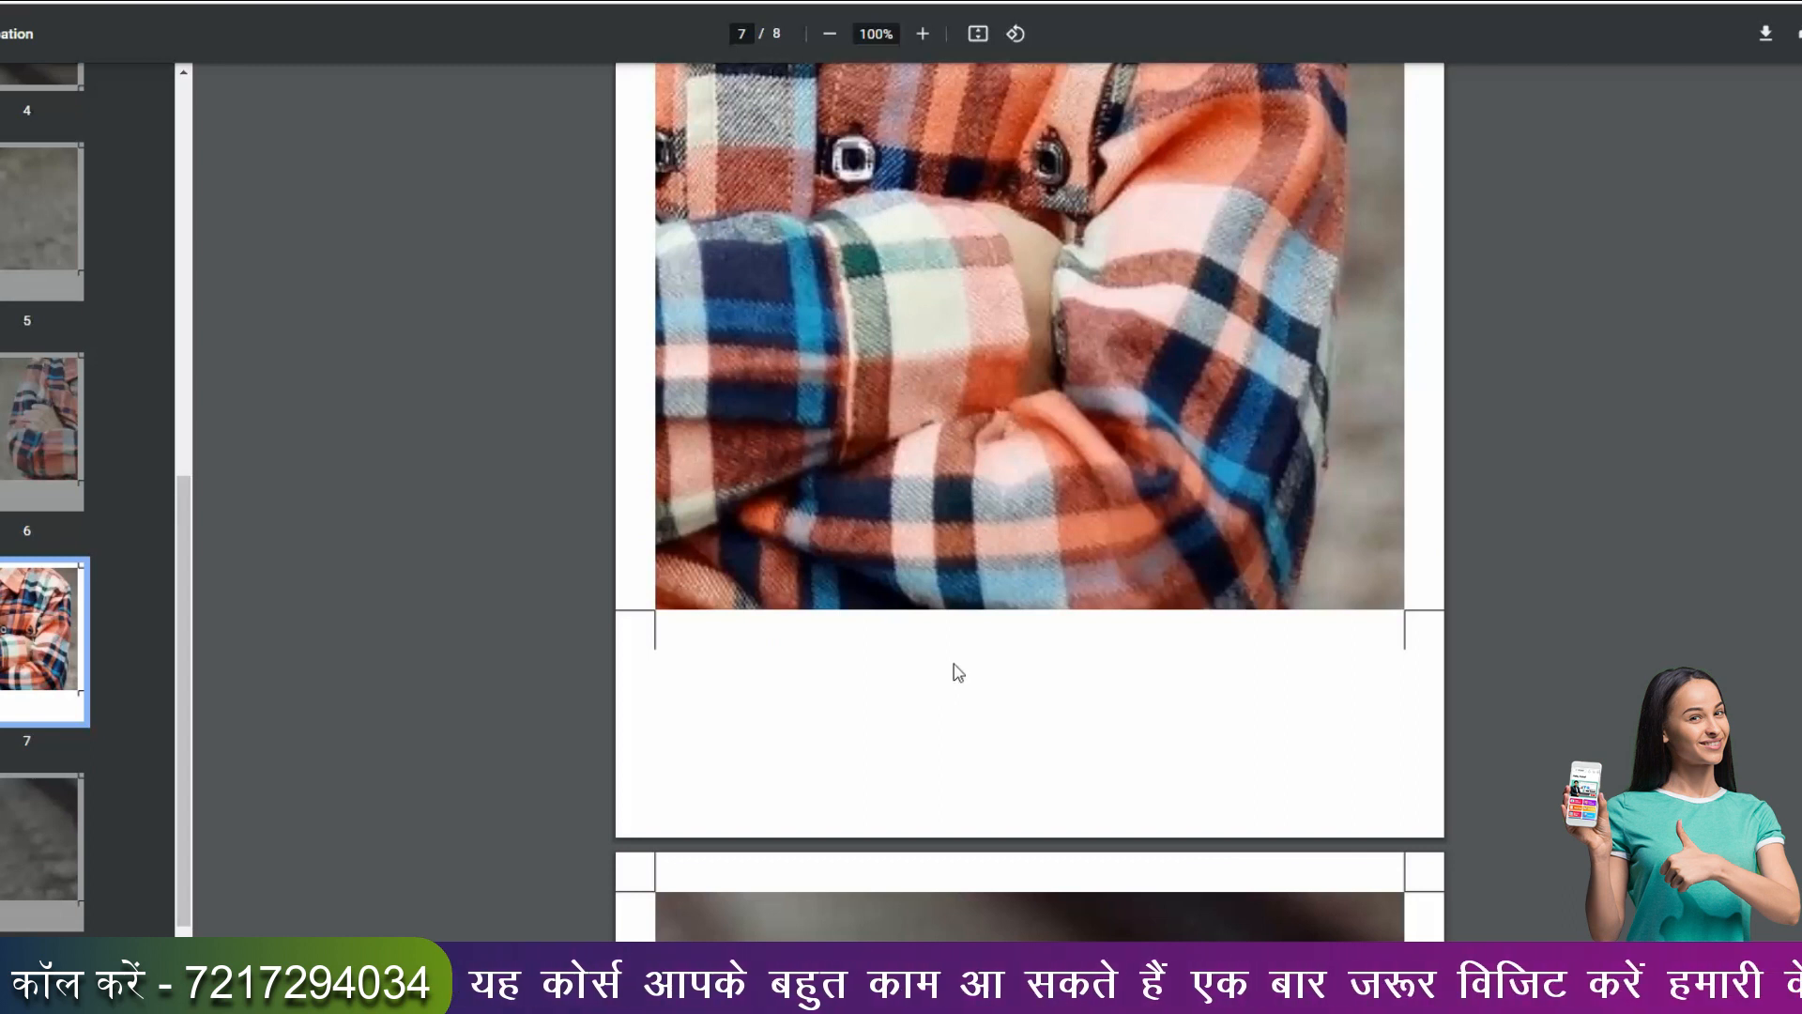
scroll(1198, 740, up, 5)
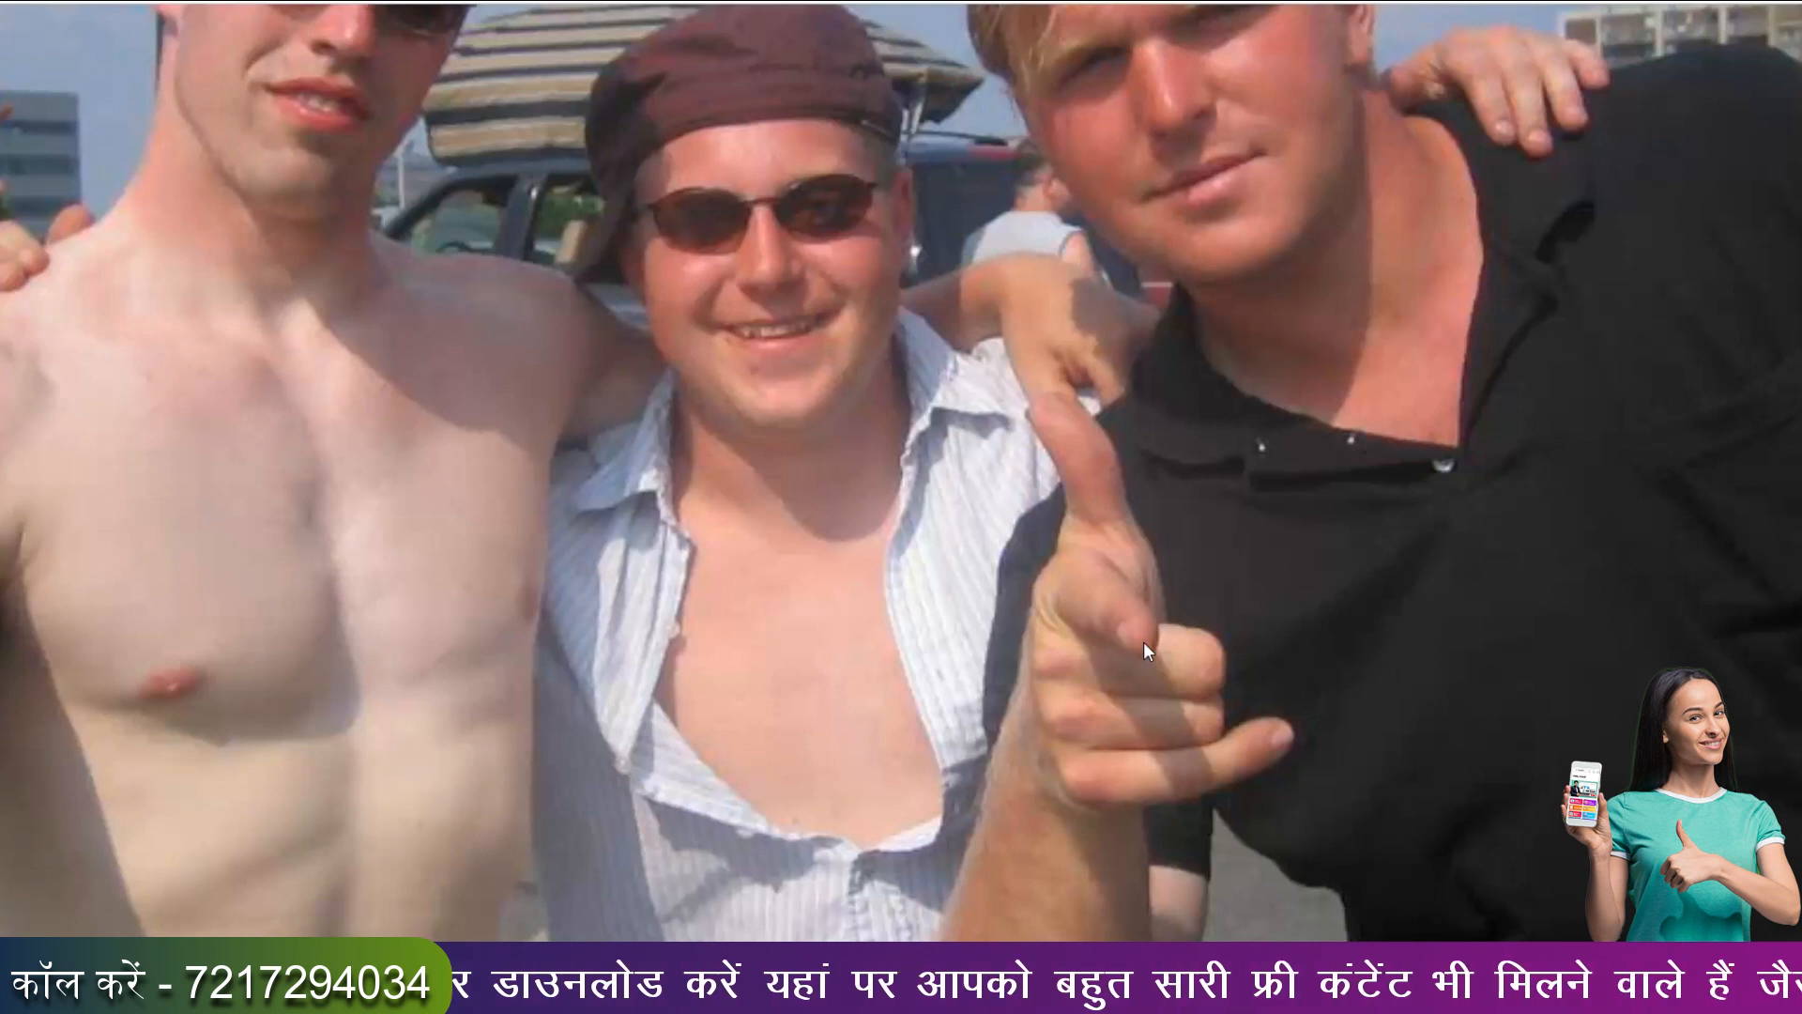
On the pointer-finding photo website, have it find a photo that points at a new cursor location
mouse_move(710, 640)
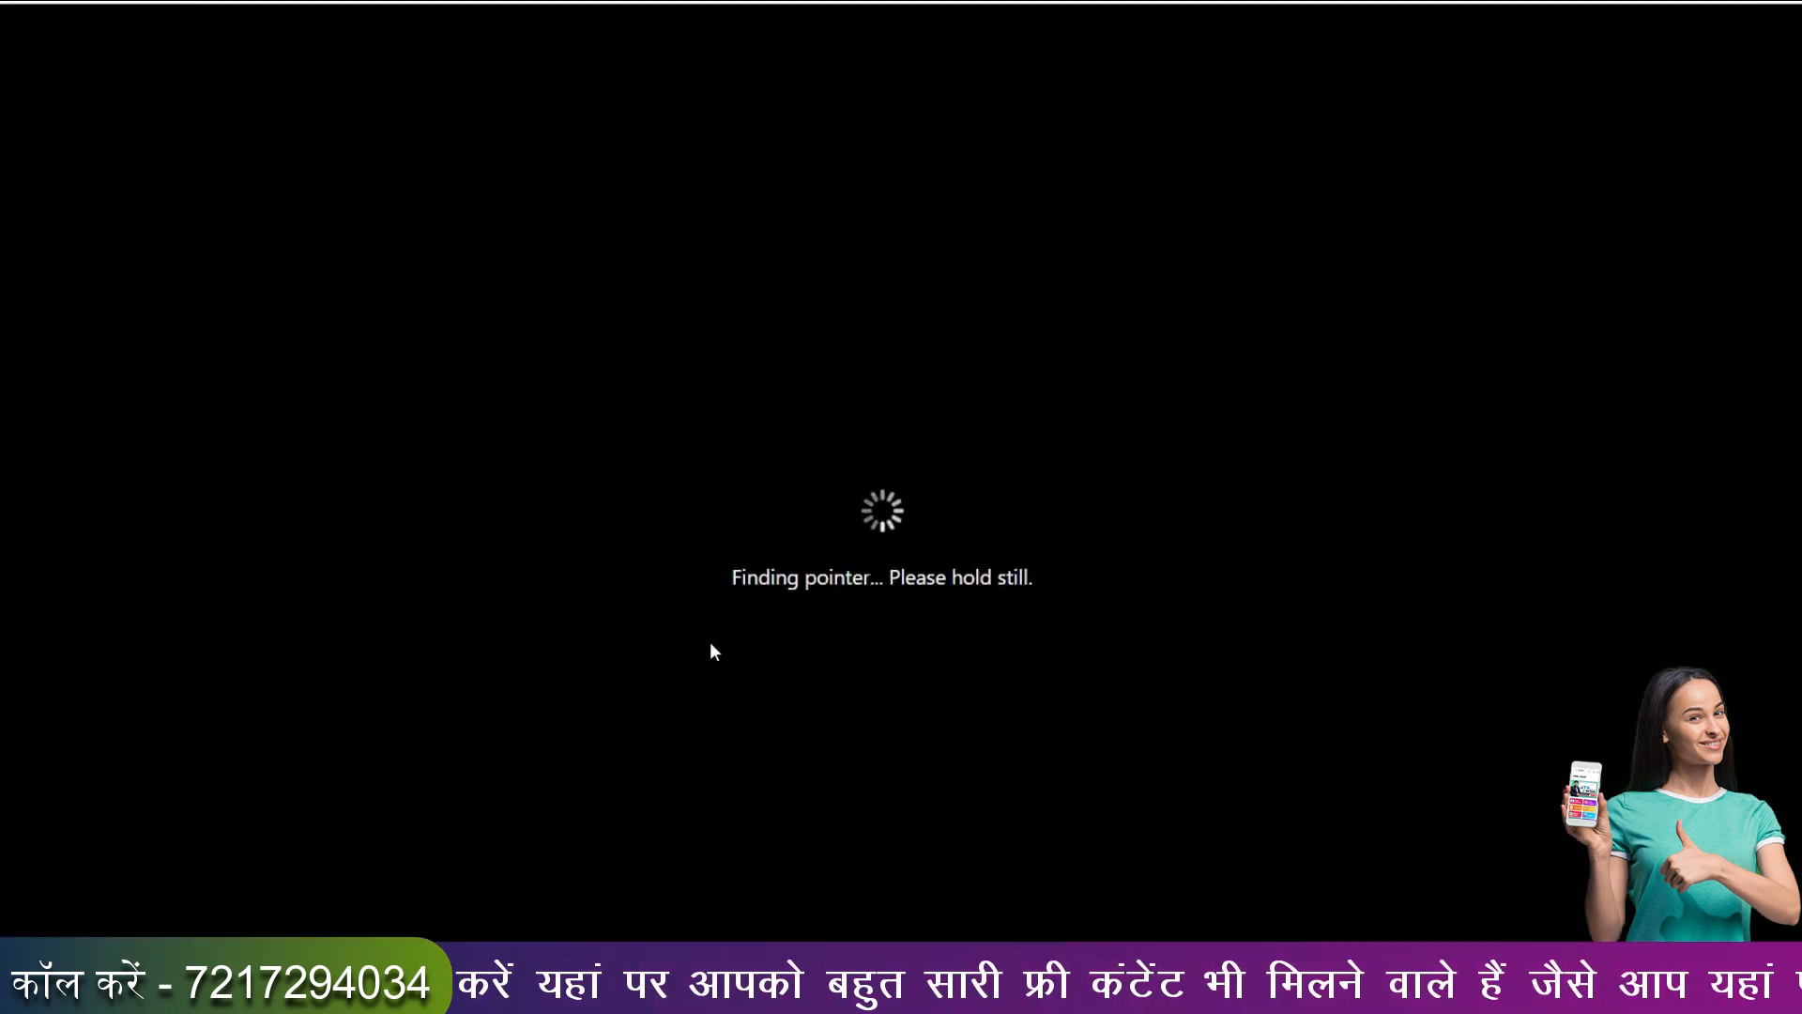